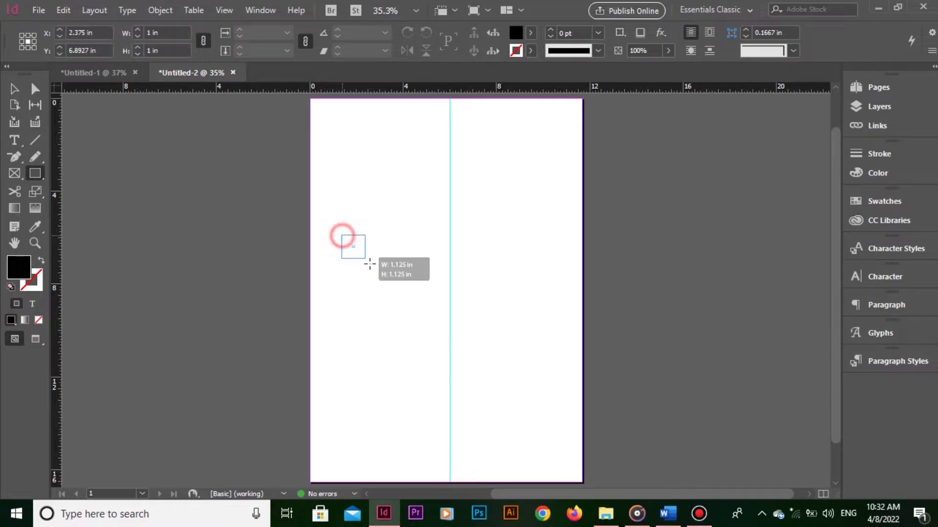
Move the 3.25 in black square so its left edge snaps to the right side of the vertical ruler guide.
left_click(15, 90)
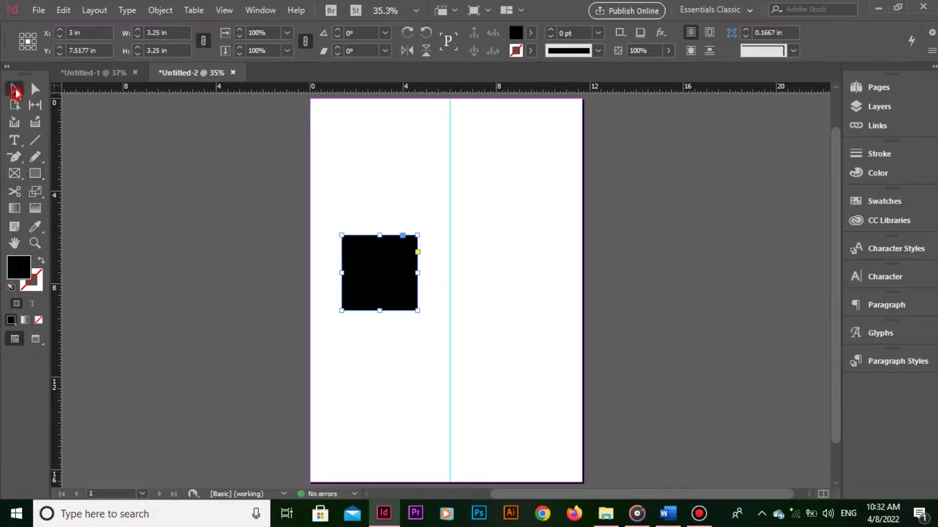
left_click(432, 199)
left_click_drag(372, 268, 494, 179)
left_click_drag(488, 174, 517, 264)
left_click_drag(504, 260, 483, 264)
left_click(479, 157)
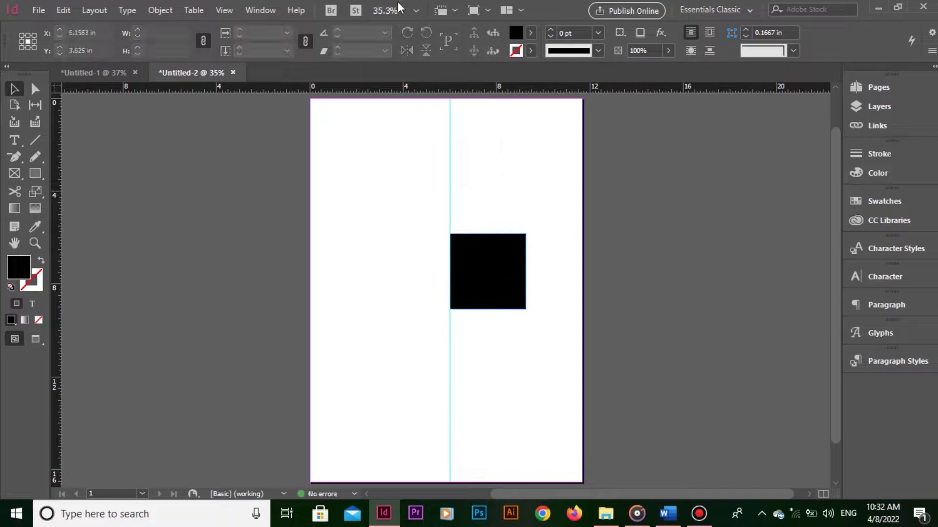
Examine at 2400% magnification how the square's left edge aligns with the vertical ruler guide, and fit the page back in view.
left_click(418, 10)
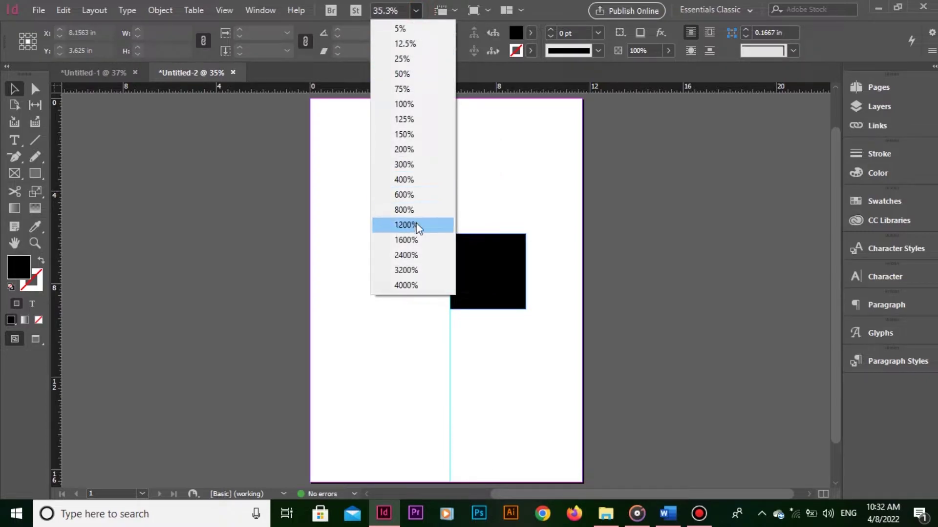
left_click(419, 256)
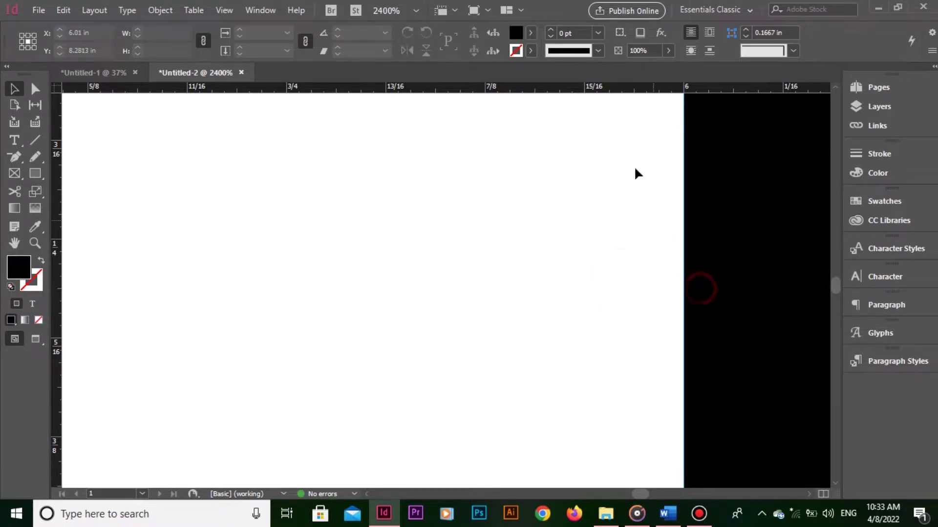
scroll(637, 174, "right", 5)
scroll(352, 207, "down", 8)
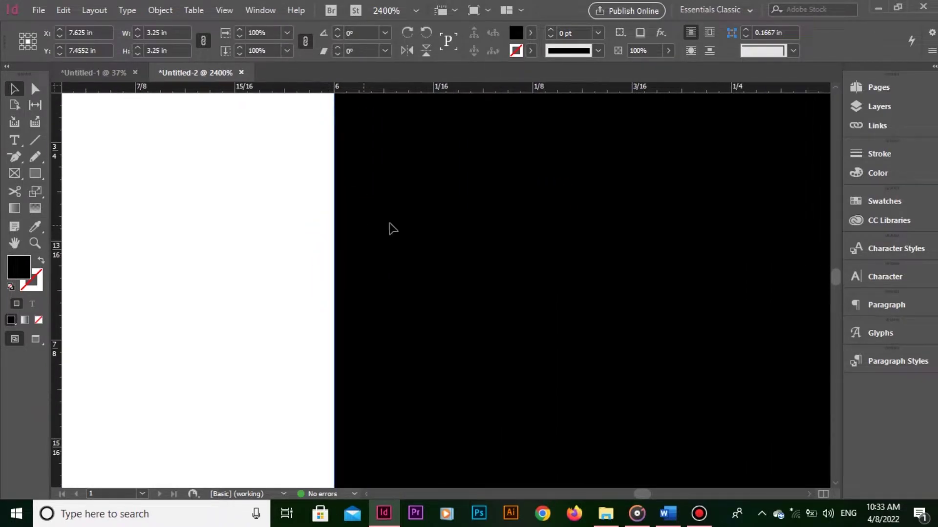
mouse_move(390, 224)
left_mouse_down()
mouse_move(413, 234)
mouse_move(404, 235)
left_mouse_up()
left_click(232, 256)
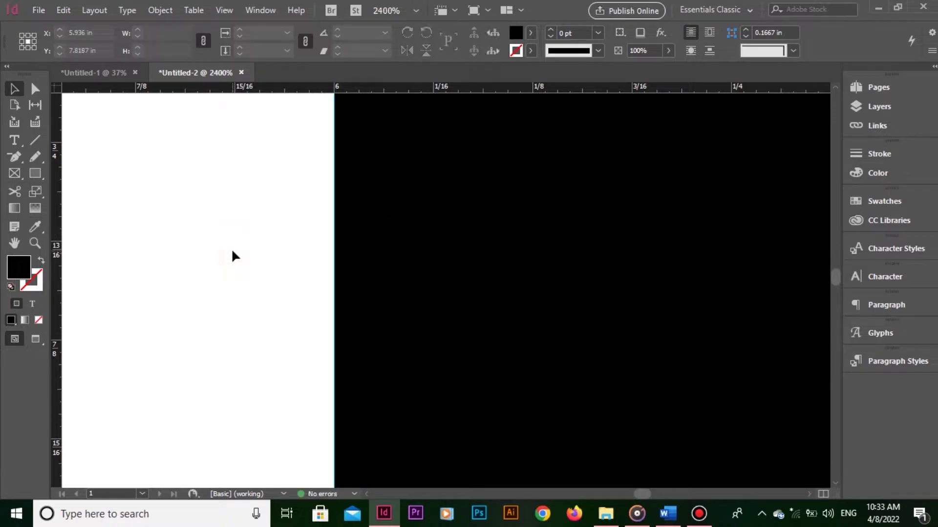
key("ctrl+0")
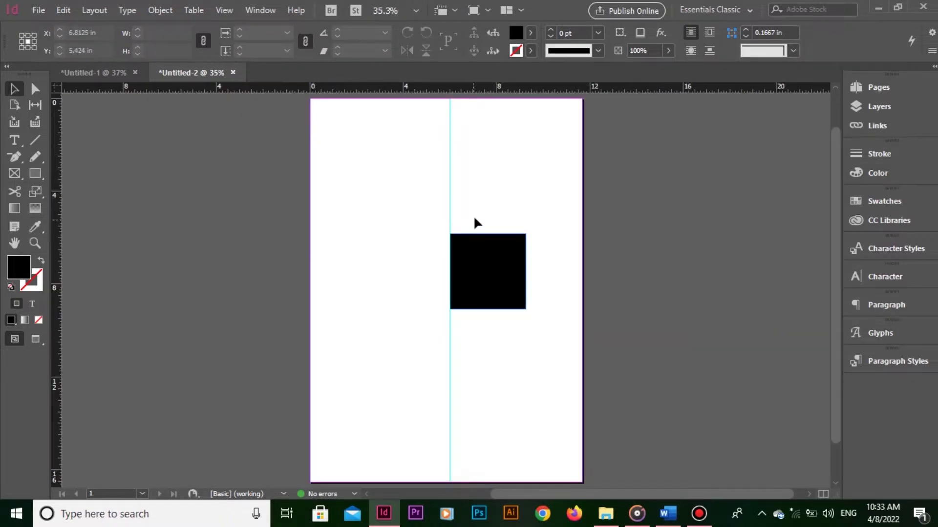
Select the square and close the Untitled-2 document without saving its changes.
left_click_drag(512, 193, 490, 359)
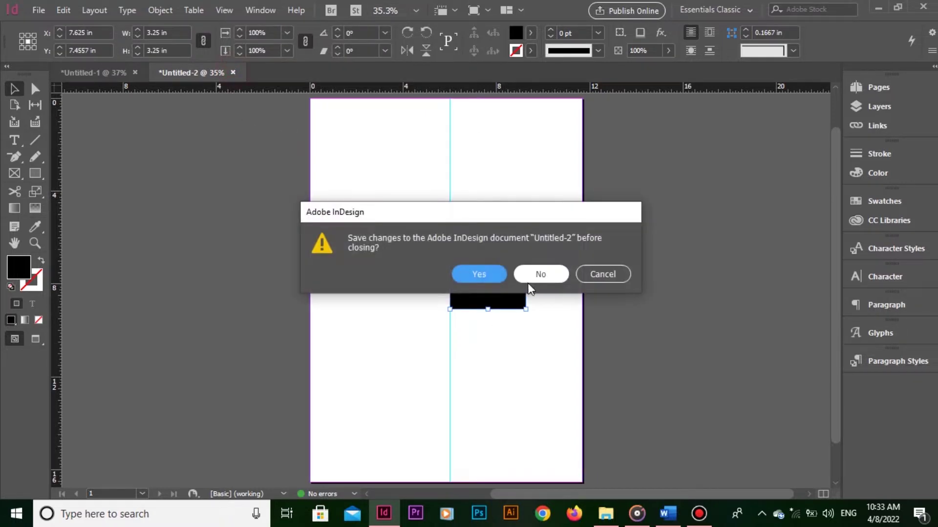
left_click(539, 272)
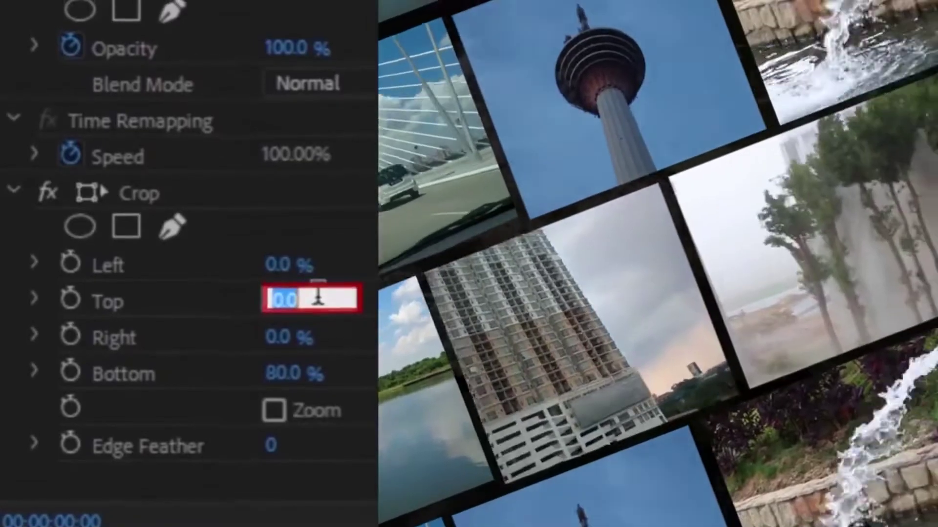
In Premiere Pro, set the Crop effect's Top value to 20%.
type("20")
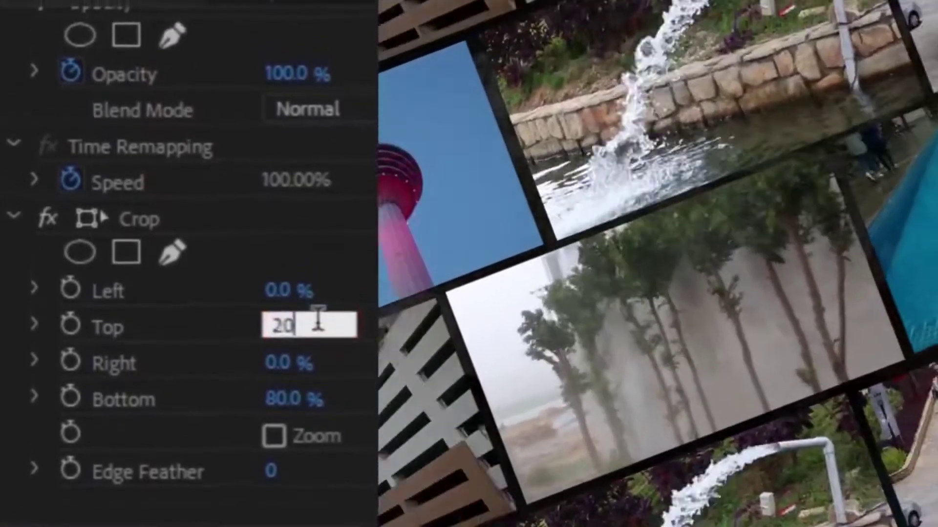
key("Return")
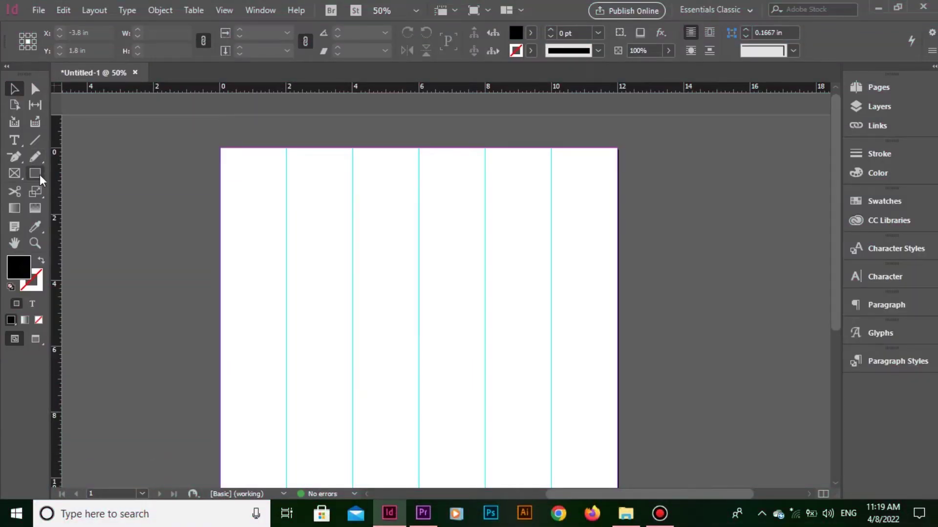
In InDesign, draw a black 2 × 2 in square spanning from the left page edge to the 2 in guide.
left_click(37, 173)
left_click_drag(220, 229, 258, 264)
left_click(17, 93)
left_click(400, 167)
left_click(259, 239)
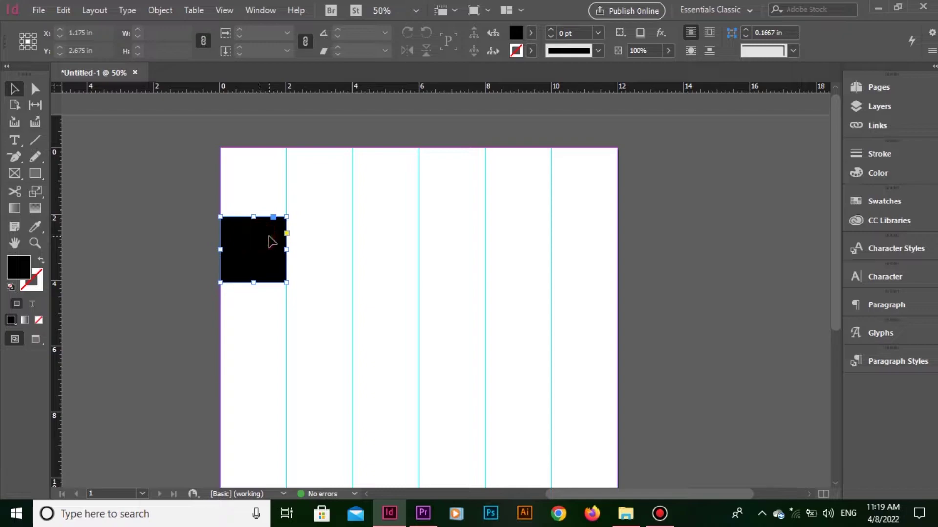
left_click(424, 246)
left_click(412, 225)
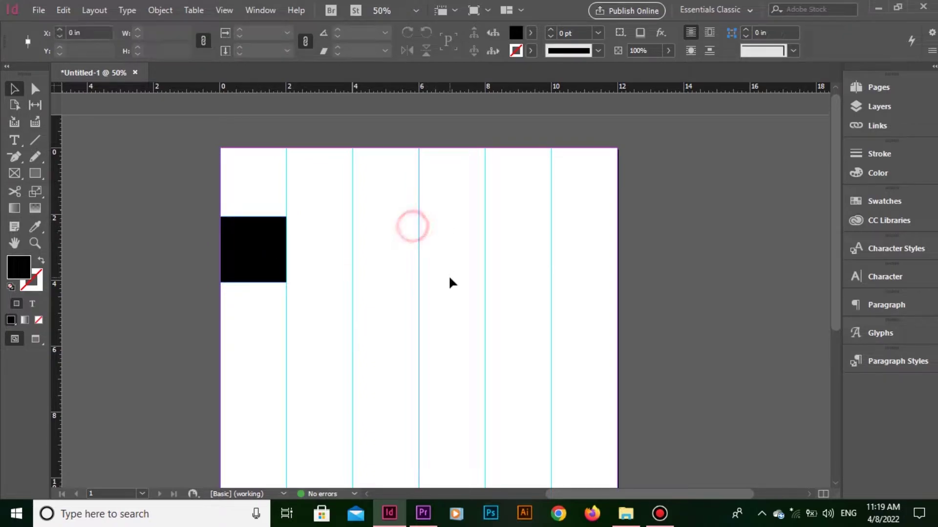
Inspect at 600% magnification how the square's right edge meets the 2 in guide.
left_click(273, 253)
key("ctrl+equal")
scroll(711, 326, "up", 6)
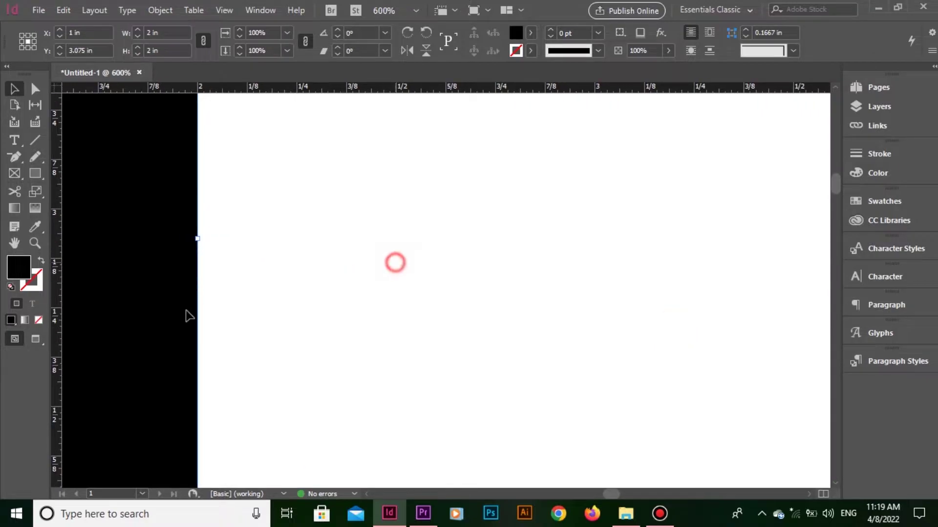
mouse_move(189, 316)
left_mouse_down()
mouse_move(153, 324)
mouse_move(180, 322)
left_mouse_up()
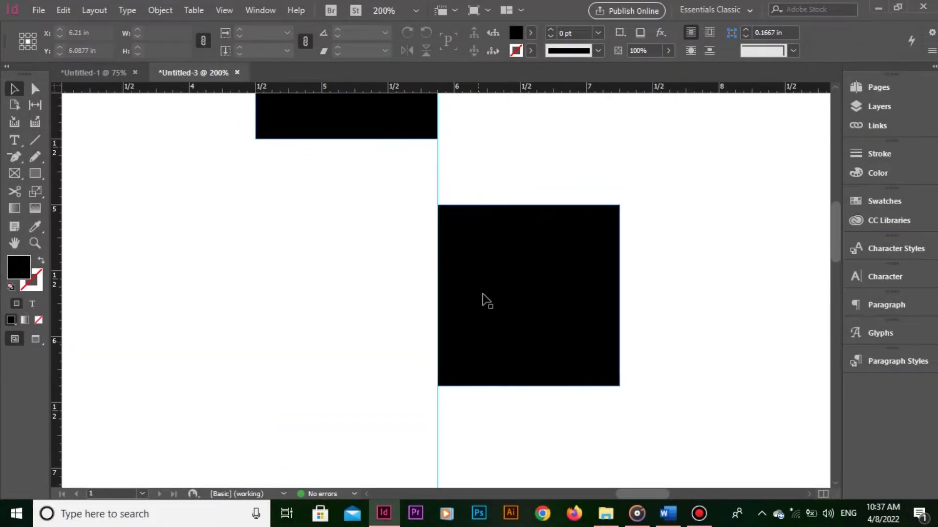
In the Untitled-3 document, move the 1.375 in square on the guide's right side further down along the guide.
left_click_drag(483, 299, 490, 342)
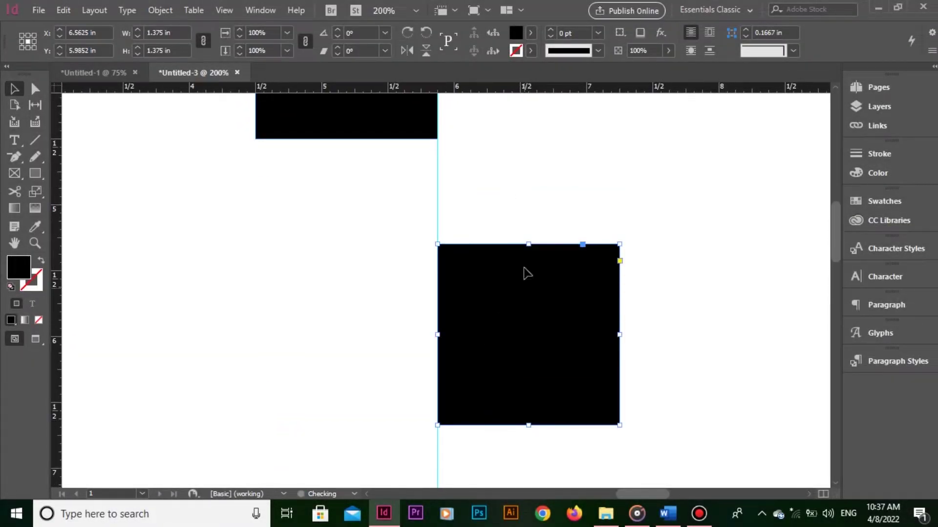
left_click(523, 211)
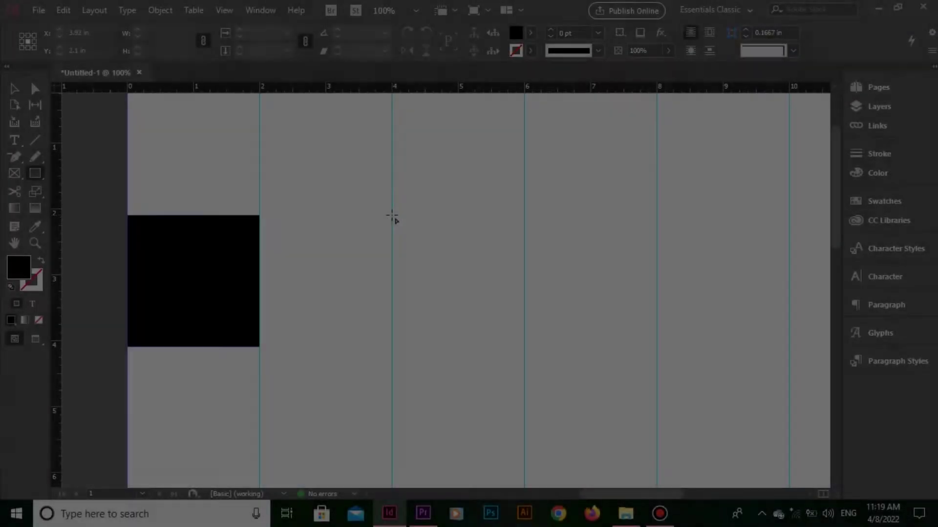
In Untitled-1, draw a second black 2 × 2 in square between the 4 in and 6 in guides, level with the first square.
mouse_move(392, 214)
left_mouse_down()
mouse_move(485, 370)
mouse_move(523, 391)
mouse_move(524, 408)
left_mouse_up()
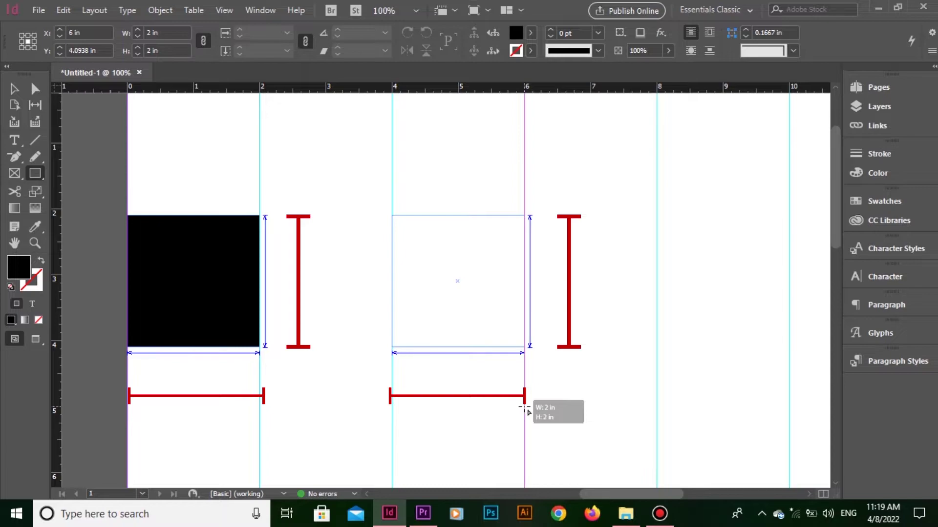
left_click_drag(524, 408, 522, 408)
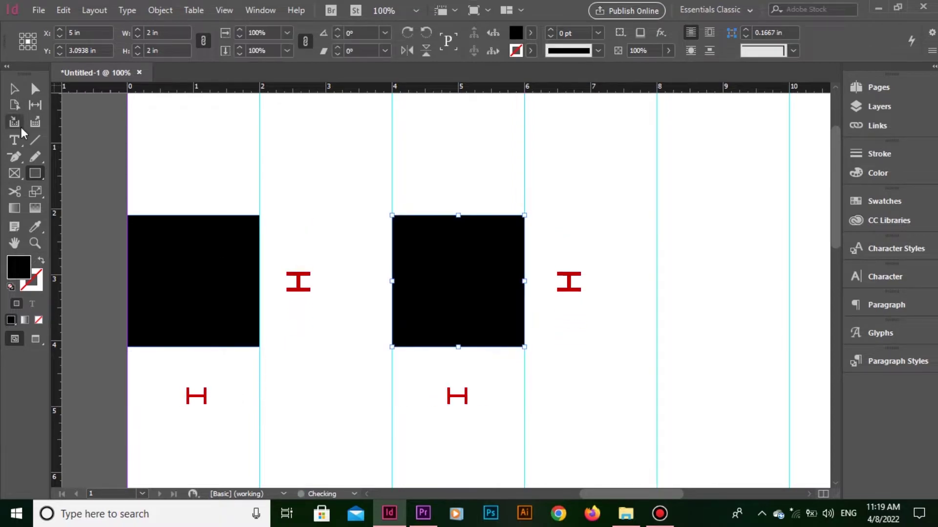
left_click(14, 89)
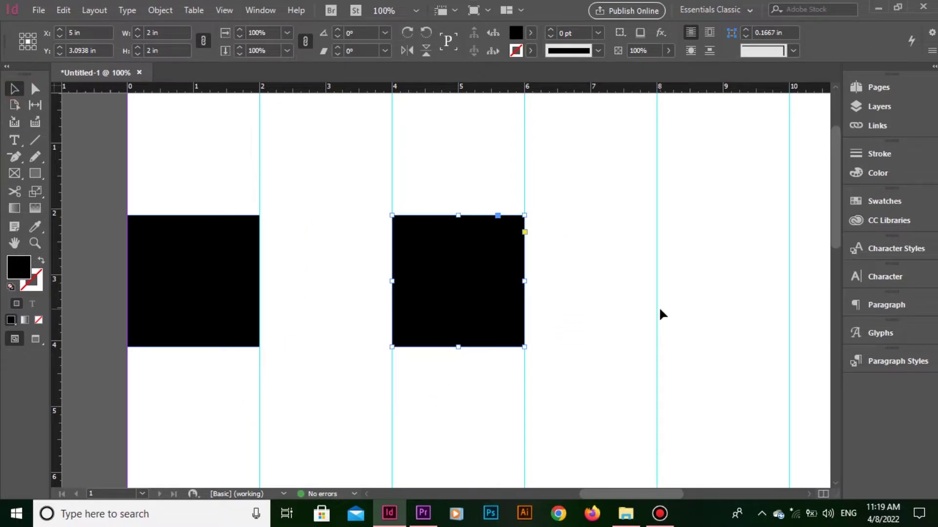
Select both 2 in squares and move them together toward the page's right-hand columns.
key("ctrl+minus")
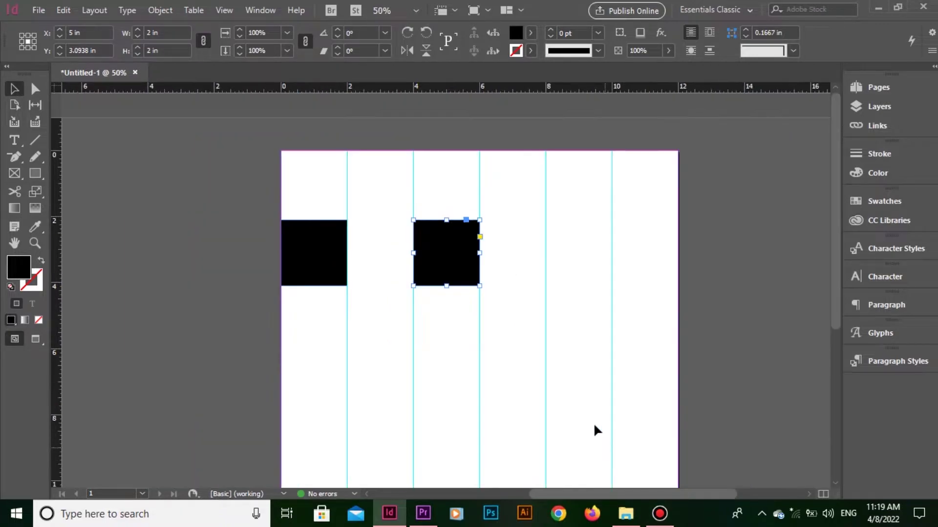
left_click(438, 238)
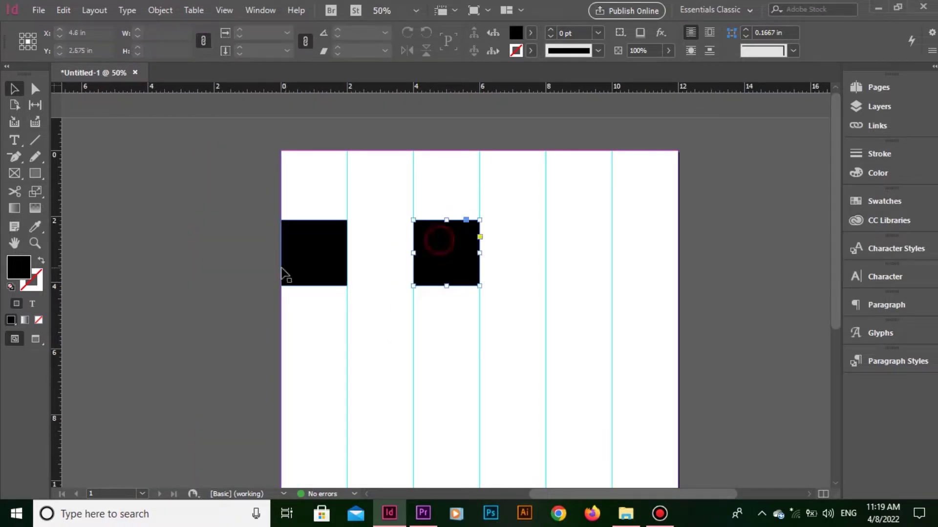
left_click(317, 251, "shift")
left_click_drag(318, 251, 584, 274)
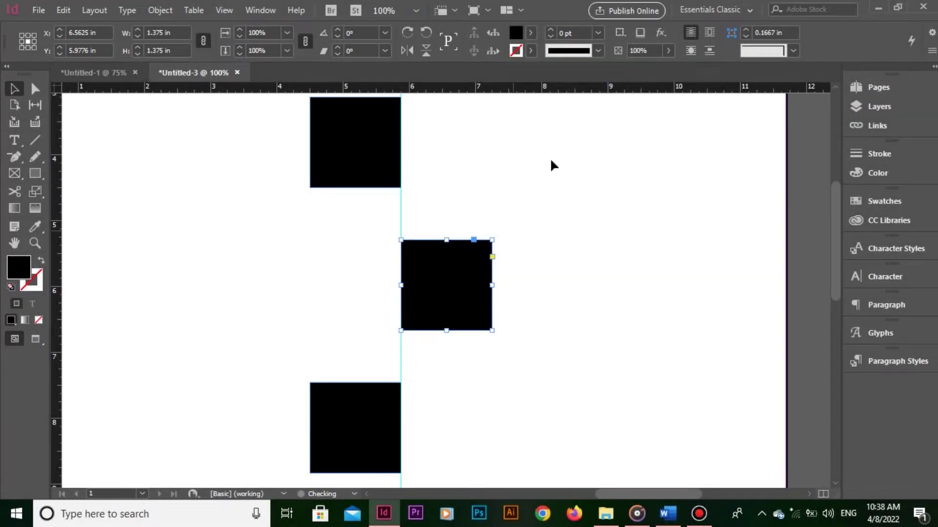
In Untitled-3, select the three squares along the guide and duplicate them directly below at the same vertical spacing.
left_click(551, 160)
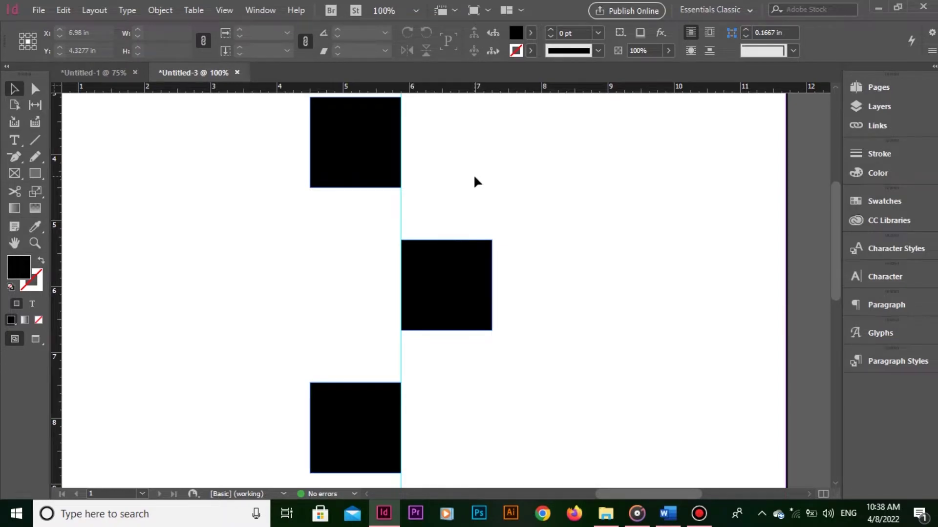
key("ctrl+minus")
key("ctrl+minus")
left_click_drag(498, 167, 343, 442)
scroll(456, 404, "down", 5)
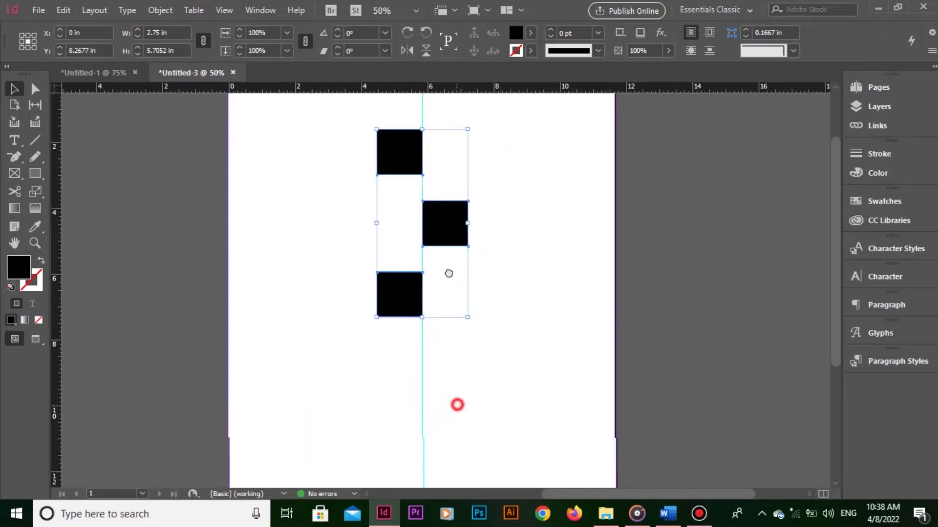
left_click_drag(391, 203, 392, 415)
left_click(601, 262)
scroll(565, 226, "up", 3)
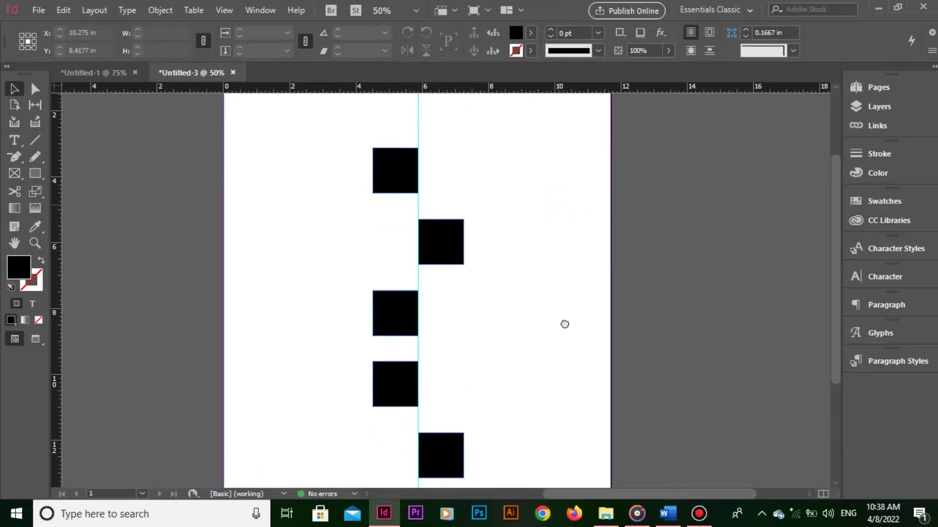
Move the upper three squares up together, widening the gap above the duplicated group.
left_click_drag(500, 134, 387, 291)
left_click_drag(387, 324, 387, 309)
left_click(505, 263)
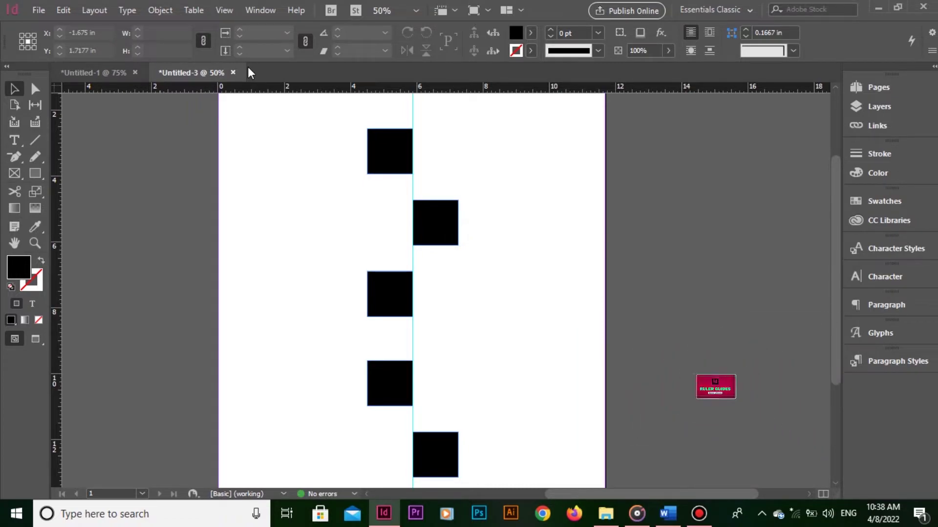
Close the Untitled-3 document without saving its changes.
left_click(233, 73)
left_click(556, 274)
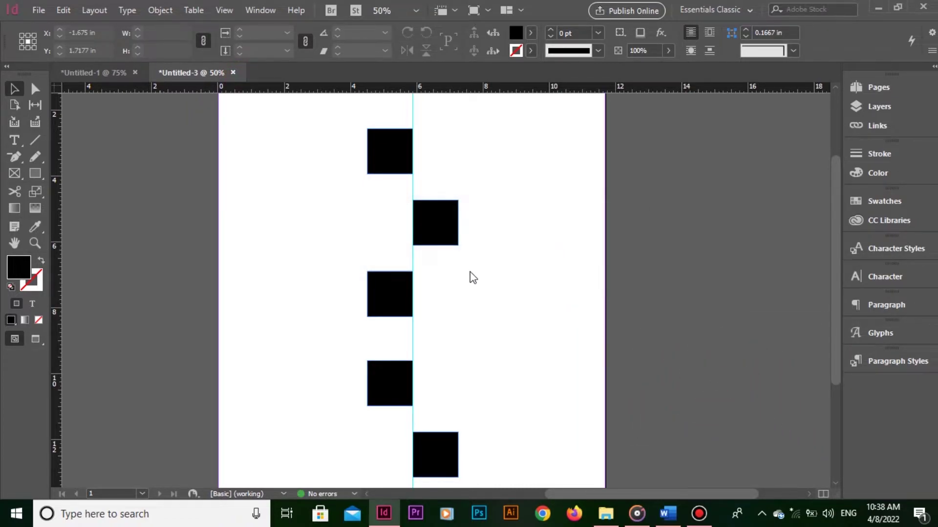
left_click_drag(547, 352, 526, 319)
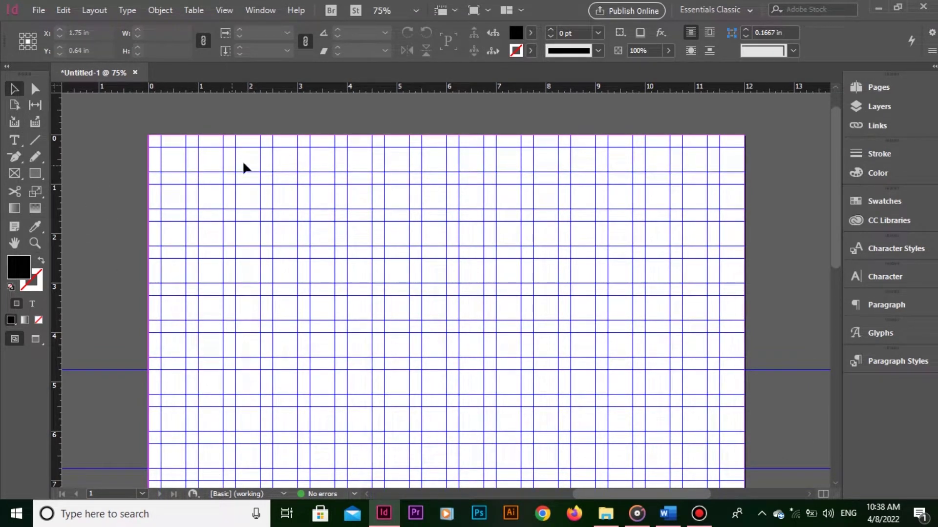
Draw a black 1.25 × 1.25 in square snapped to the guides in the upper-left corner of the page's guide grid.
left_click(37, 171)
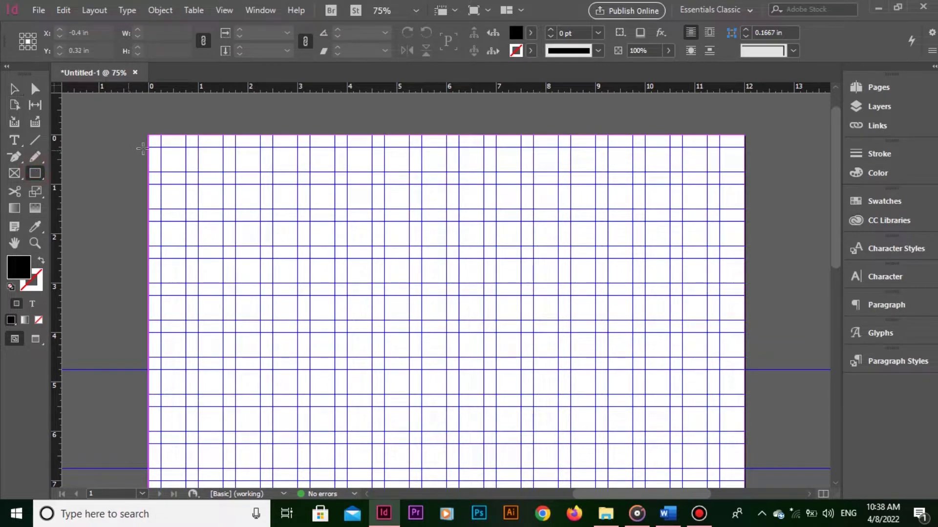
left_click_drag(161, 146, 220, 233)
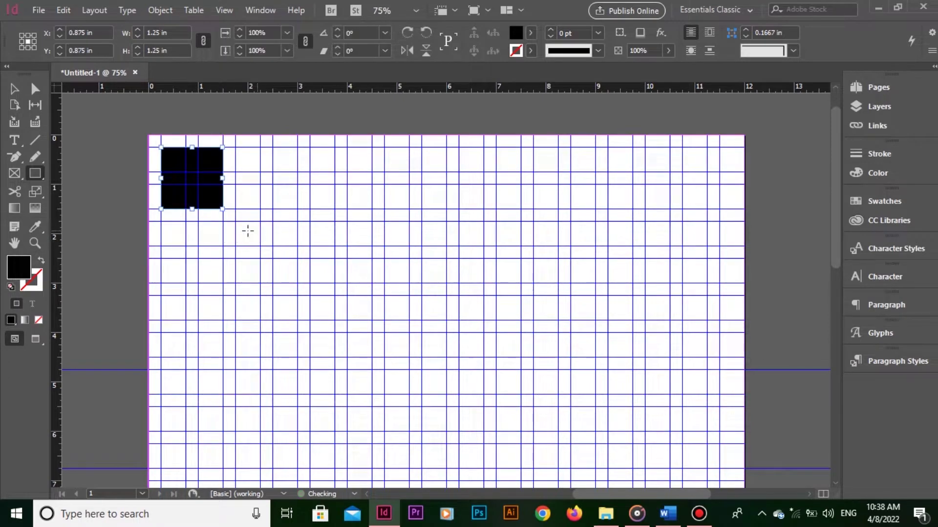
left_click(15, 89)
left_click(303, 137)
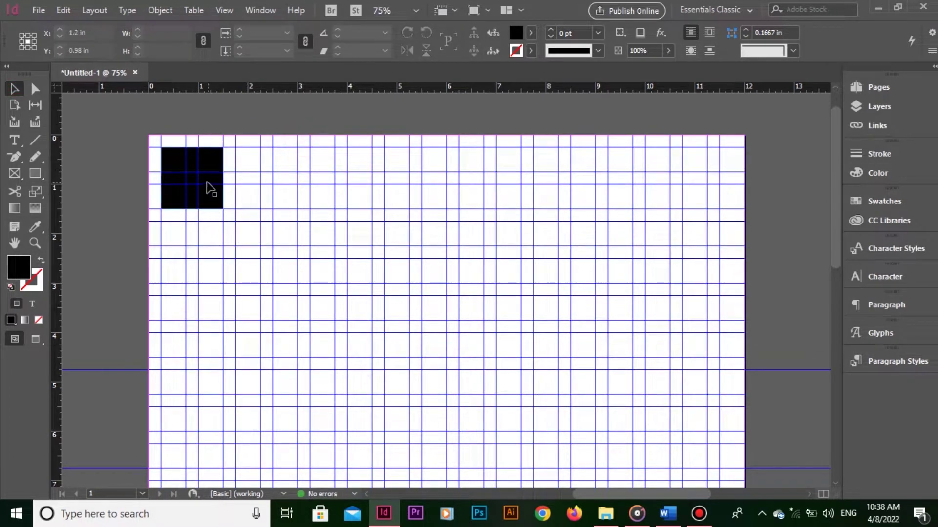
Duplicate the square across the top row of the grid to make eight squares, leaving a gutter between each pair.
left_click_drag(204, 152, 619, 167)
left_click_drag(620, 166, 698, 182)
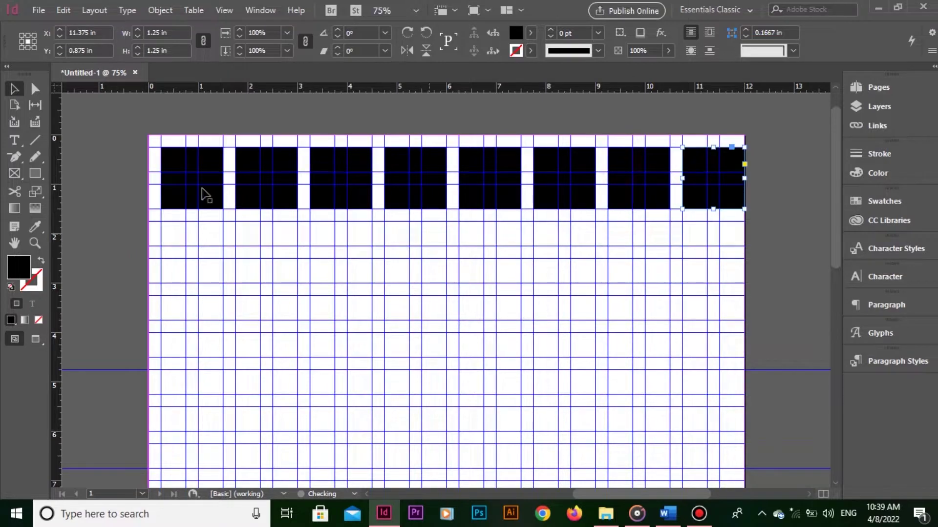
left_click(294, 223)
Draw a black rectangle about 0.25 × 0.455 in and place it in the gutter between the second and third squares.
scroll(171, 207, "up", 5)
left_click_drag(510, 387, 297, 353)
key("m")
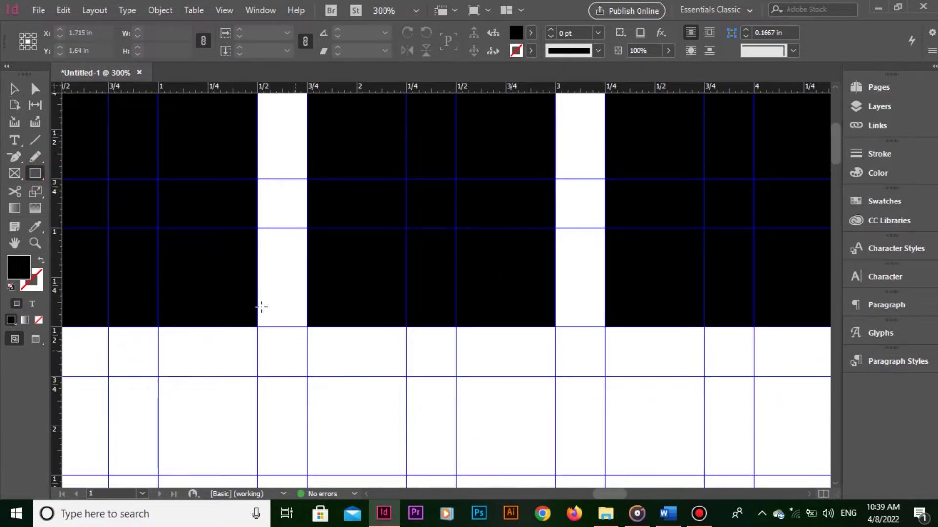
mouse_move(257, 275)
left_mouse_down()
mouse_move(323, 381)
mouse_move(307, 363)
mouse_move(593, 354)
left_mouse_up()
left_click(14, 89)
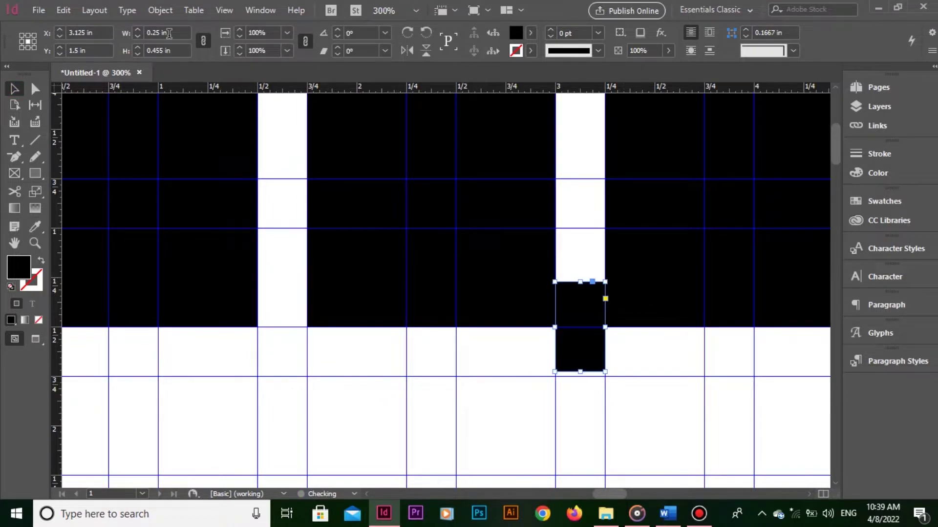
Move the small 0.25 in wide rectangle from gutter to gutter along the row of squares to check the spacing.
left_click_drag(678, 364, 349, 346)
left_click_drag(259, 327, 556, 327)
left_click(171, 33)
left_click(393, 339)
scroll(502, 335, "right", 5)
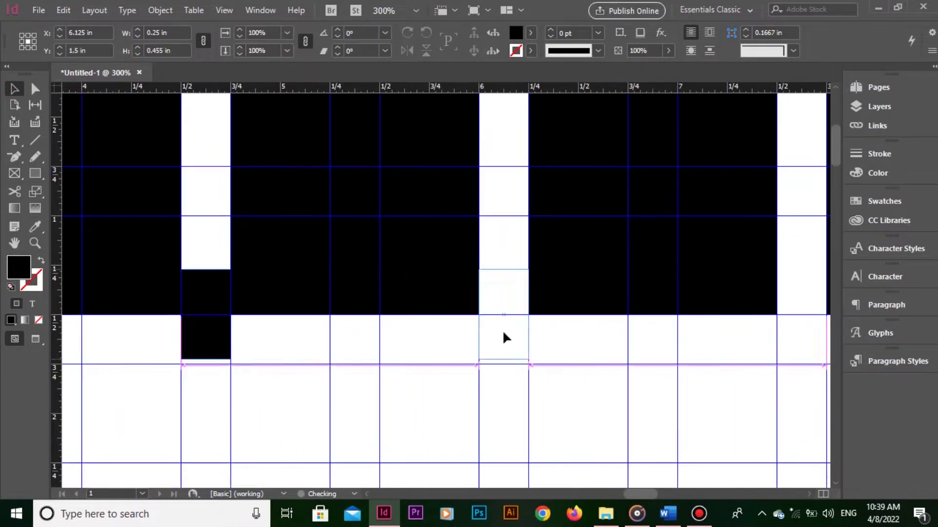
scroll(617, 321, "down", 4)
left_click(352, 375)
left_click_drag(283, 277, 577, 278)
Delete the small gutter rectangle and the whole row of eight black squares from the page.
key("ctrl+0")
left_click(424, 200)
left_click(559, 133)
key("Delete")
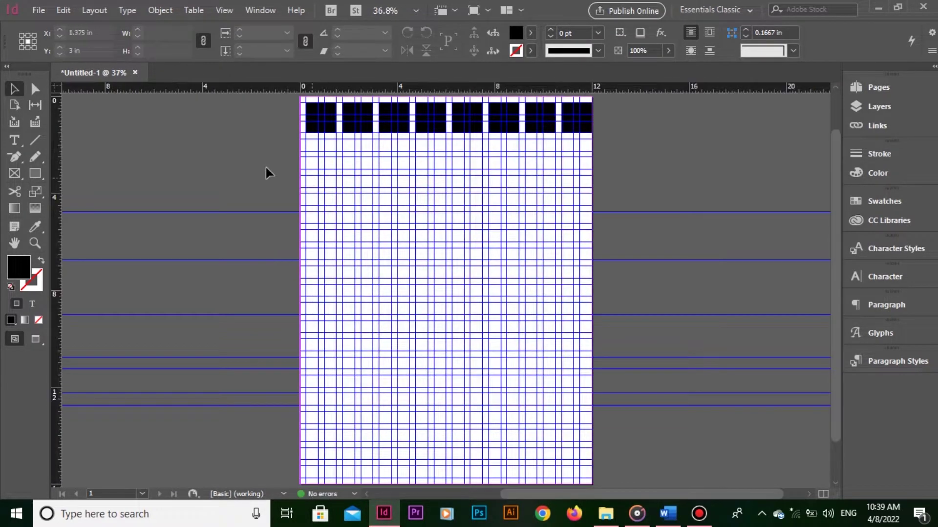
left_click_drag(266, 168, 657, 116)
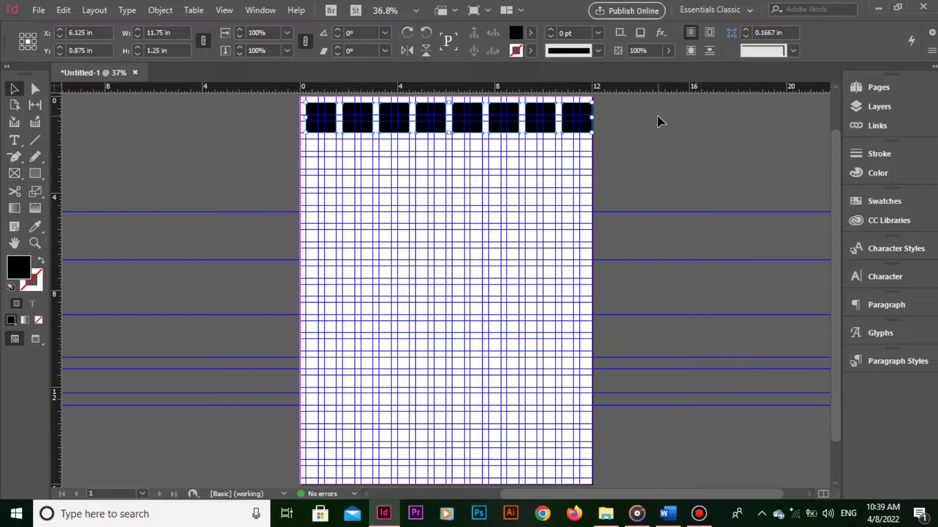
key("Delete")
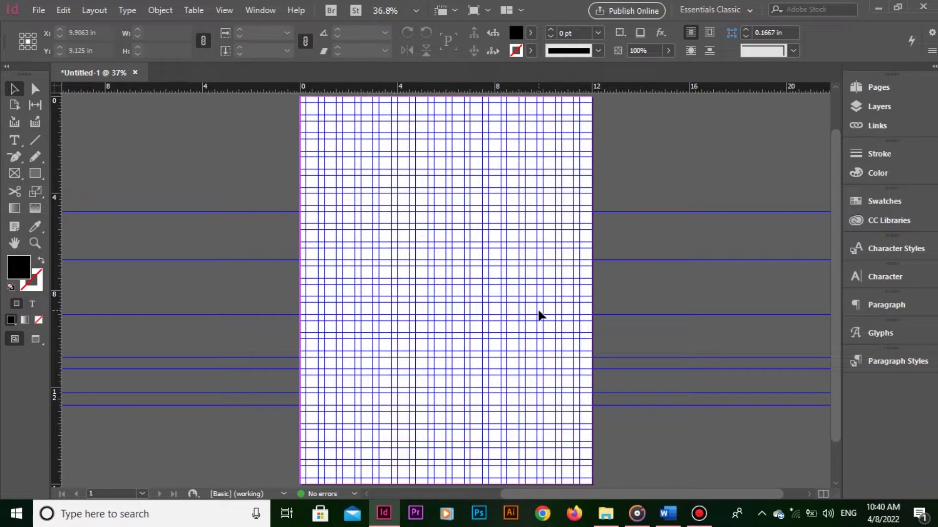
Delete all ruler guides on the spread.
left_click(225, 11)
mouse_move(358, 286)
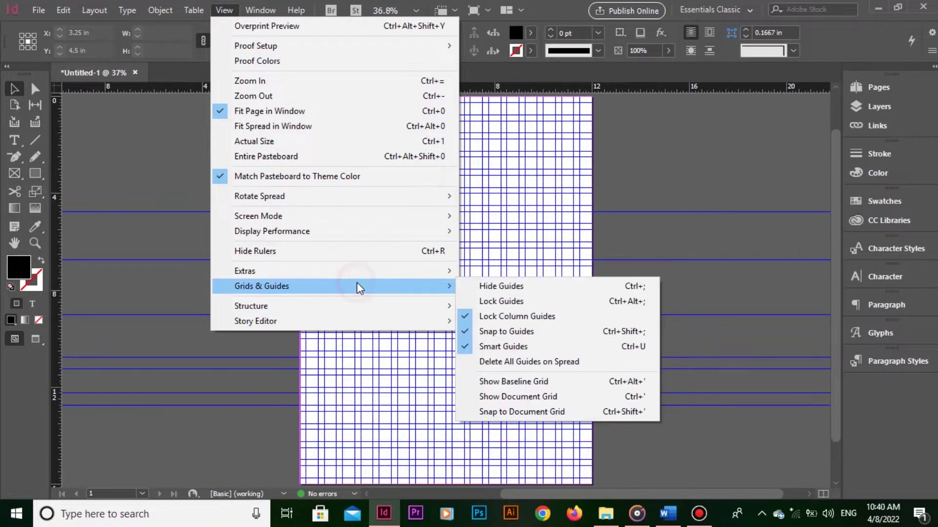
left_click(566, 364)
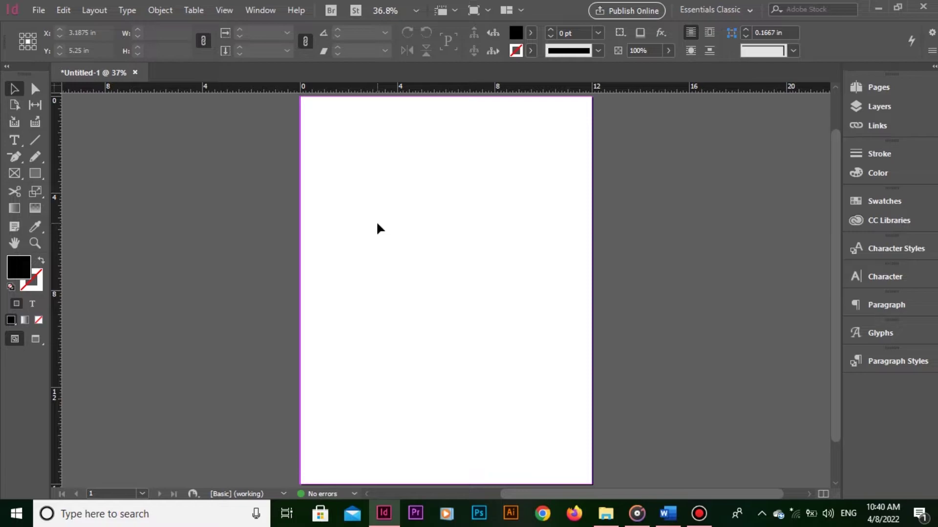
Turn on Smart Guides for the document.
left_click(222, 11)
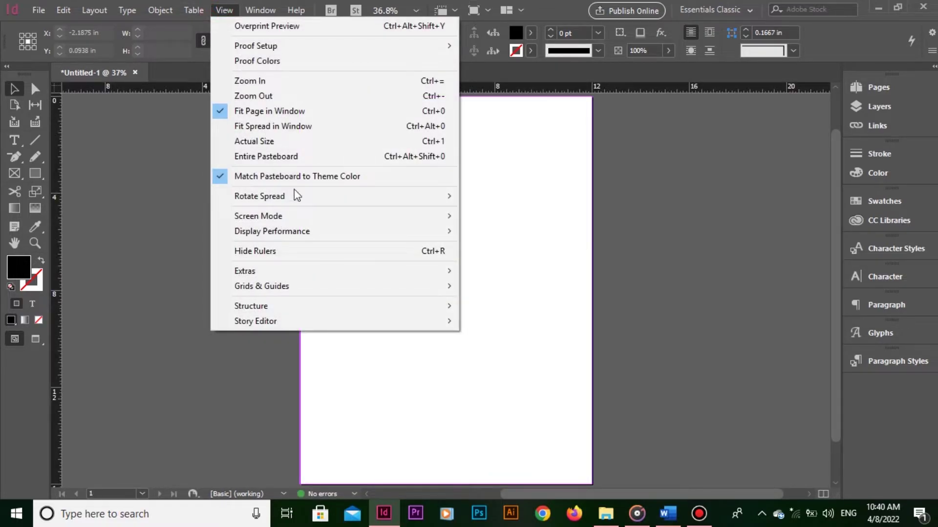
left_click(390, 290)
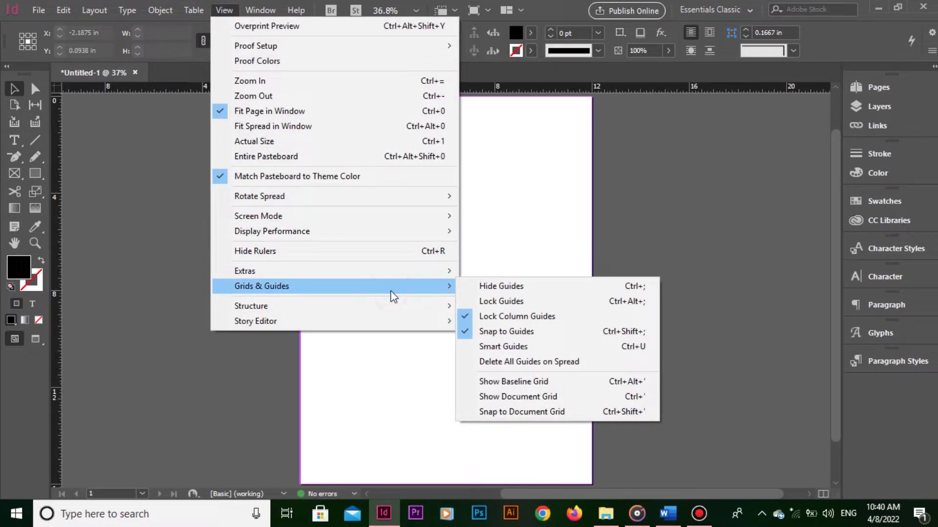
left_click(528, 347)
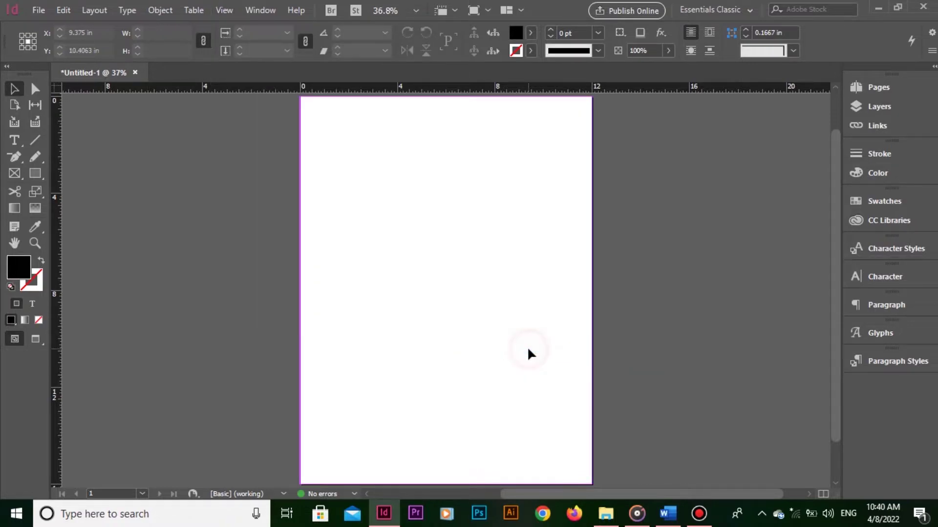
key("ctrl+u")
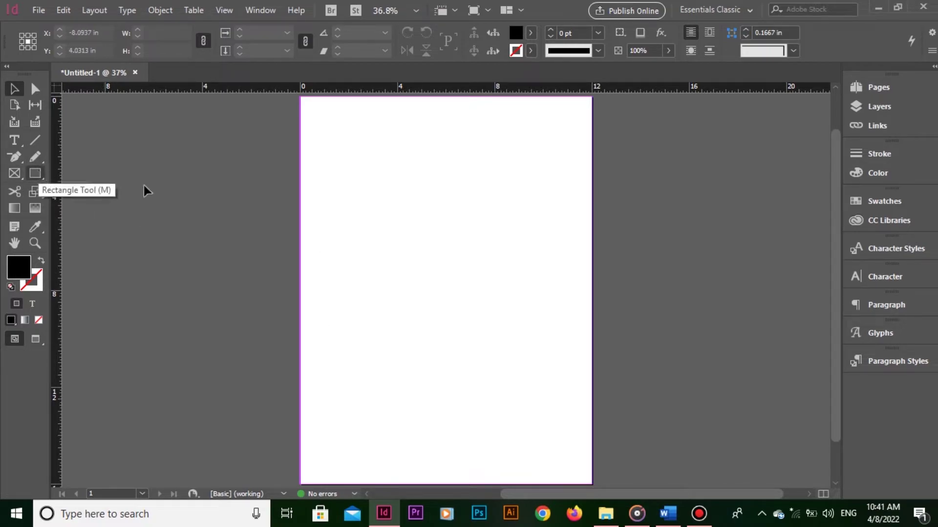
Draw four black 4.75 × 4.75 in squares in a two-by-two arrangement, matching sizes and gaps with the smart guides.
left_click(35, 173)
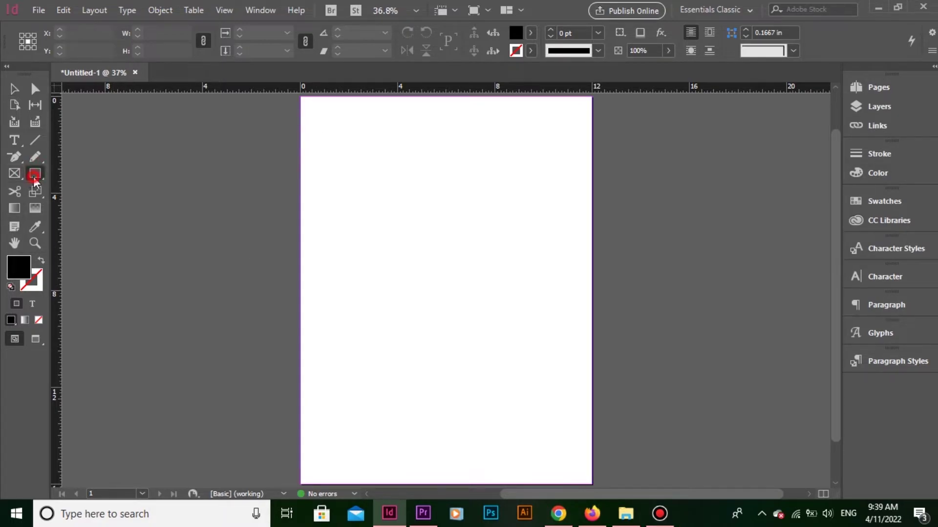
mouse_move(325, 143)
left_mouse_down()
mouse_move(429, 258)
mouse_move(440, 257)
left_mouse_up()
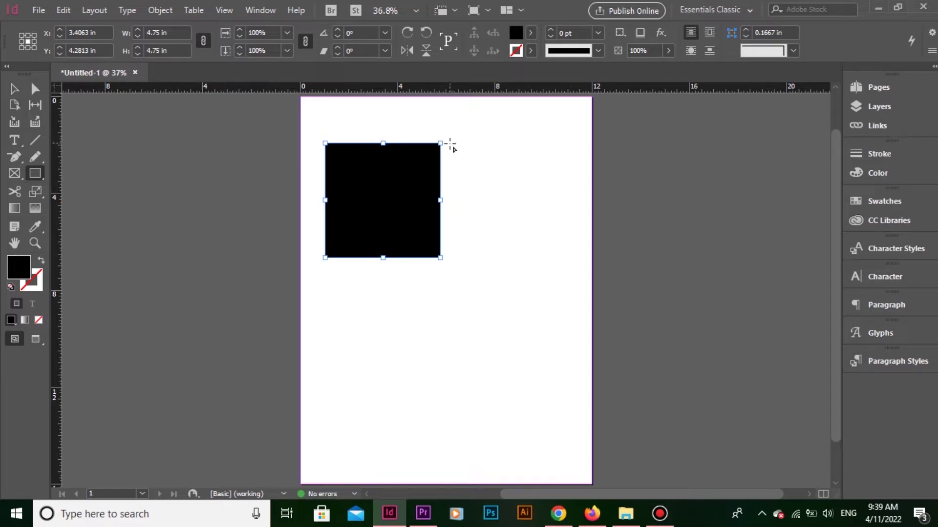
left_click_drag(449, 144, 565, 310)
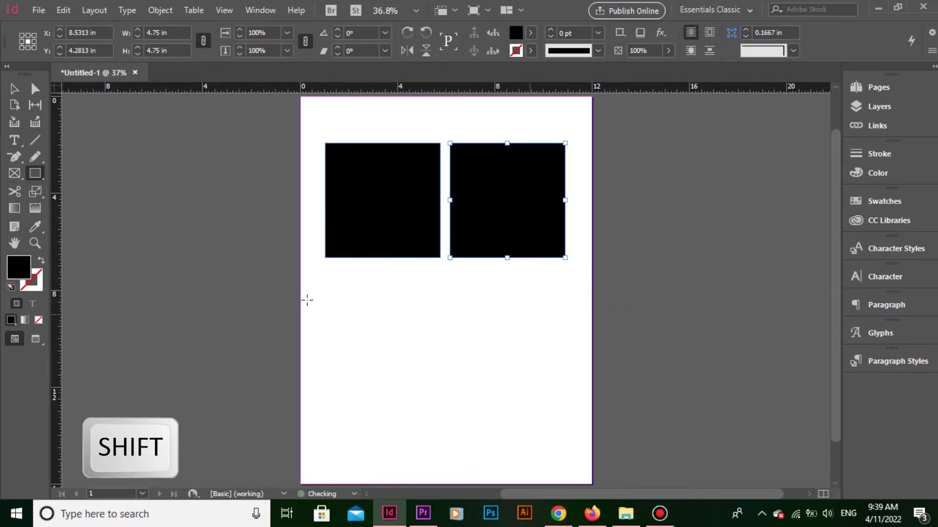
left_click_drag(325, 268, 438, 411)
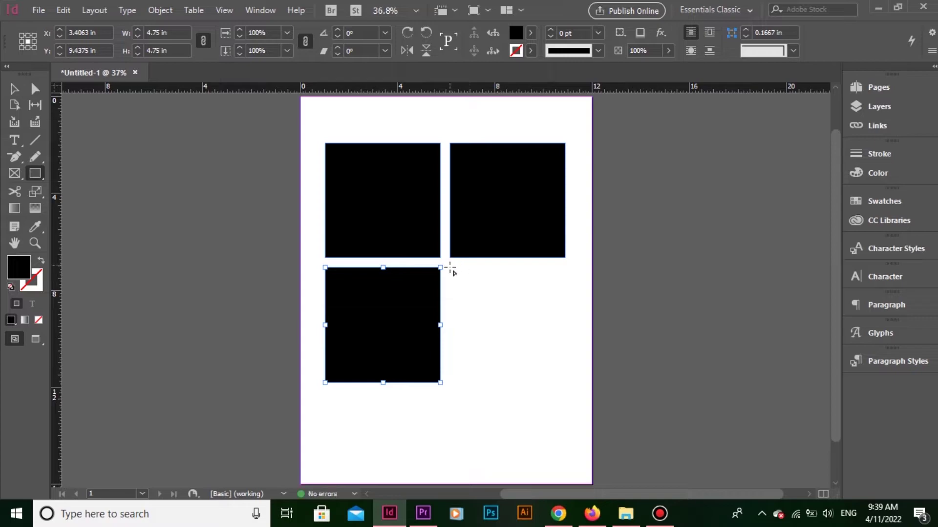
left_click_drag(449, 267, 564, 416)
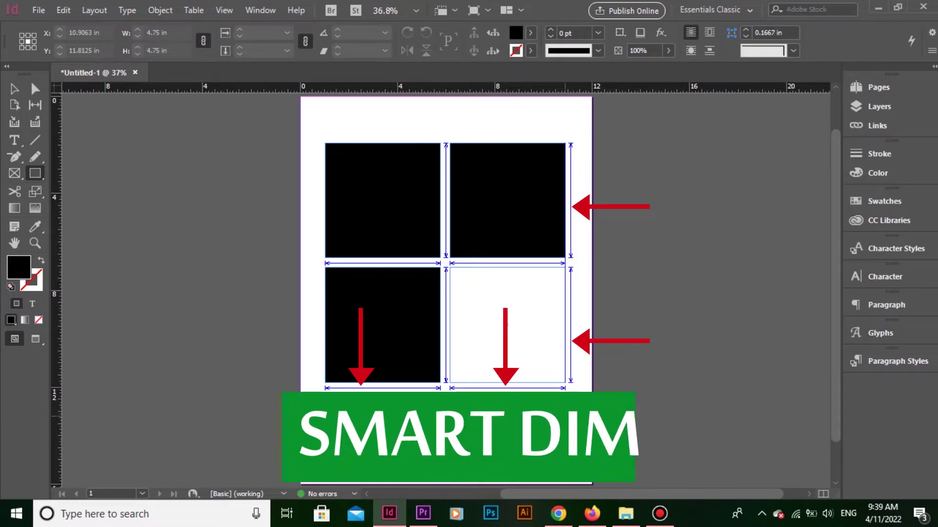
left_click_drag(564, 415, 564, 415)
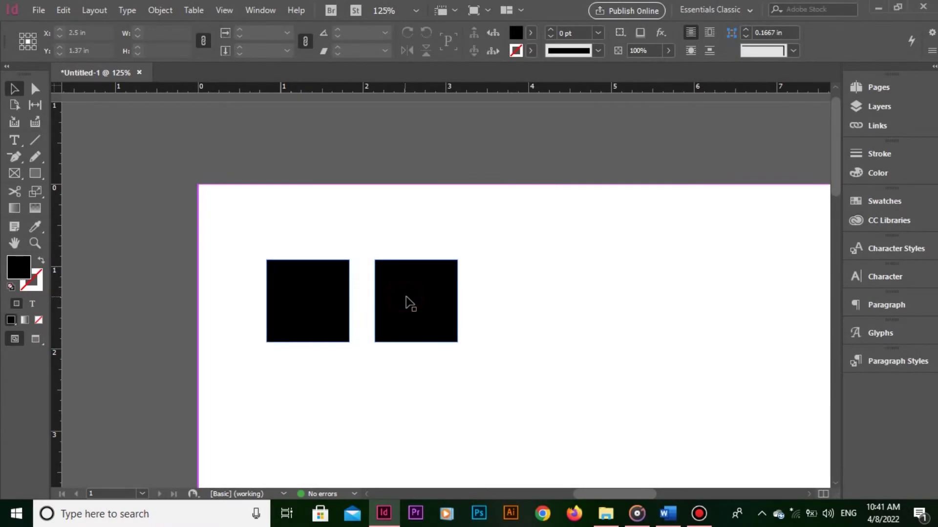
Duplicate the second 1 in square to X 3.95 in, Y 1.42 in, matching the gap between the first two.
key("Left")
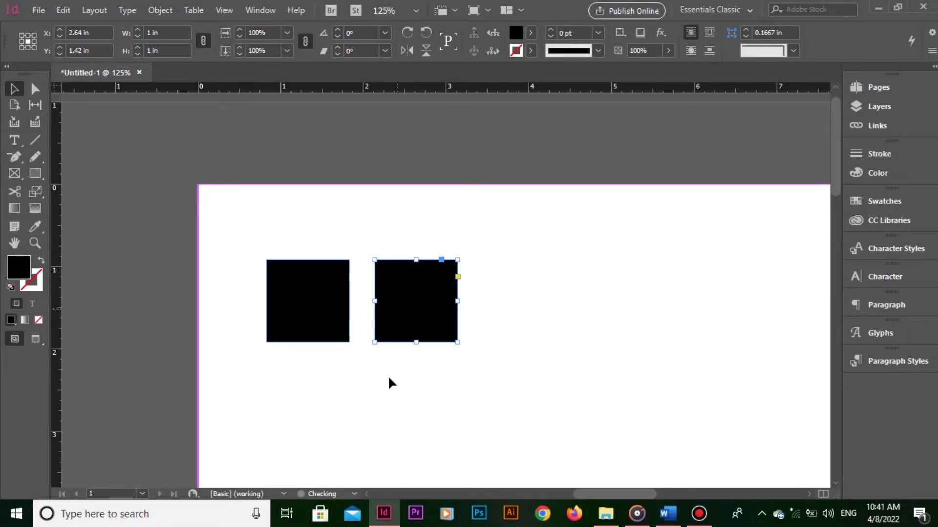
left_click_drag(412, 314, 448, 332)
key("ctrl+z")
left_click_drag(408, 309, 523, 307)
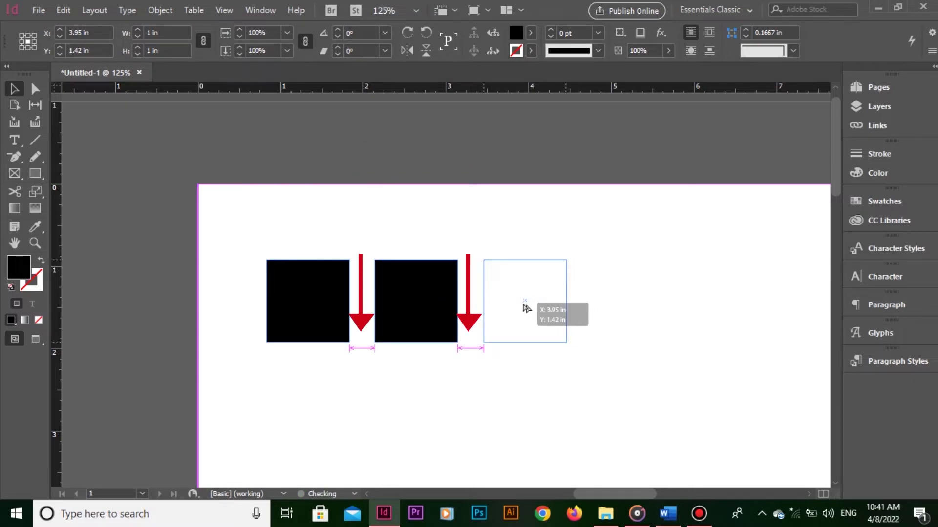
left_click_drag(524, 305, 523, 305)
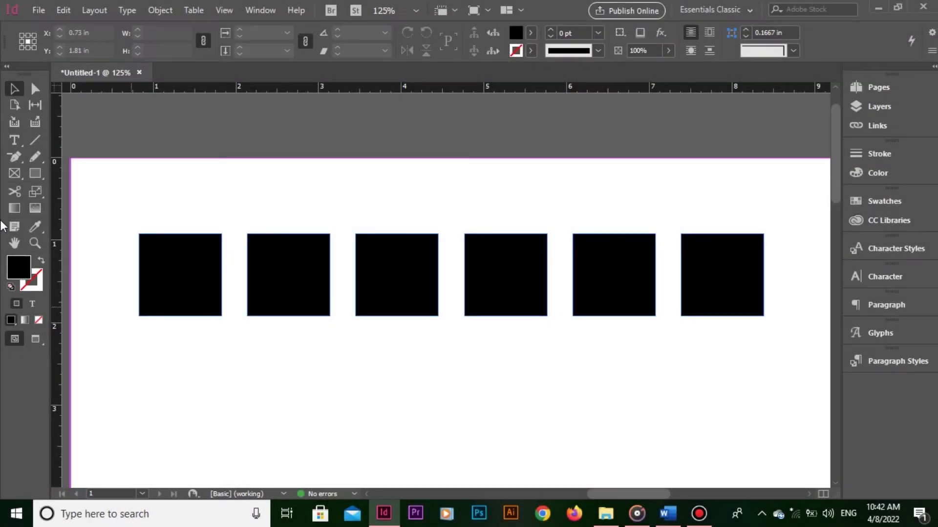
Draw a test rectangle starting at the first square's right edge and delete it.
key("m")
left_click_drag(222, 287, 446, 373)
left_click(16, 89)
key("Delete")
Extend the row with an evenly spaced copy of the square at X 9.19 in, Y 1.42 in.
left_click_drag(477, 293, 579, 298)
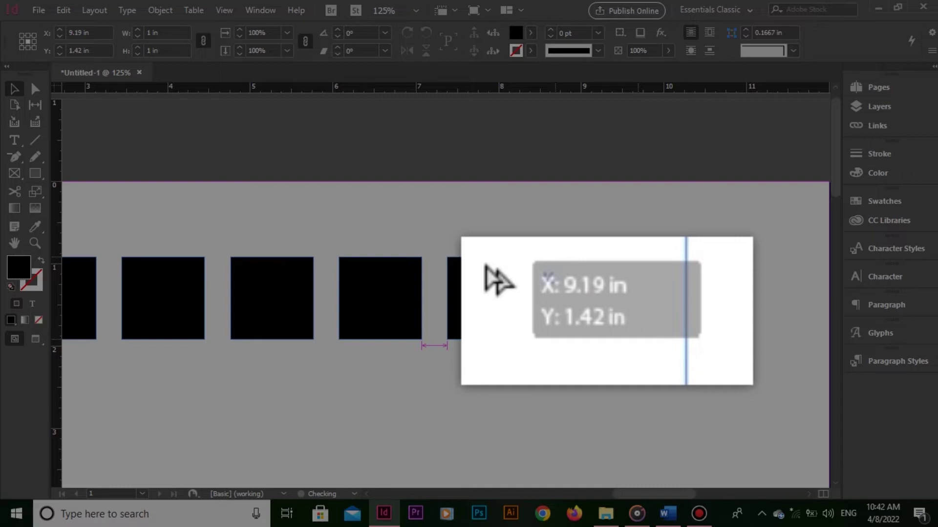
left_click_drag(578, 295, 579, 295)
left_click(581, 395)
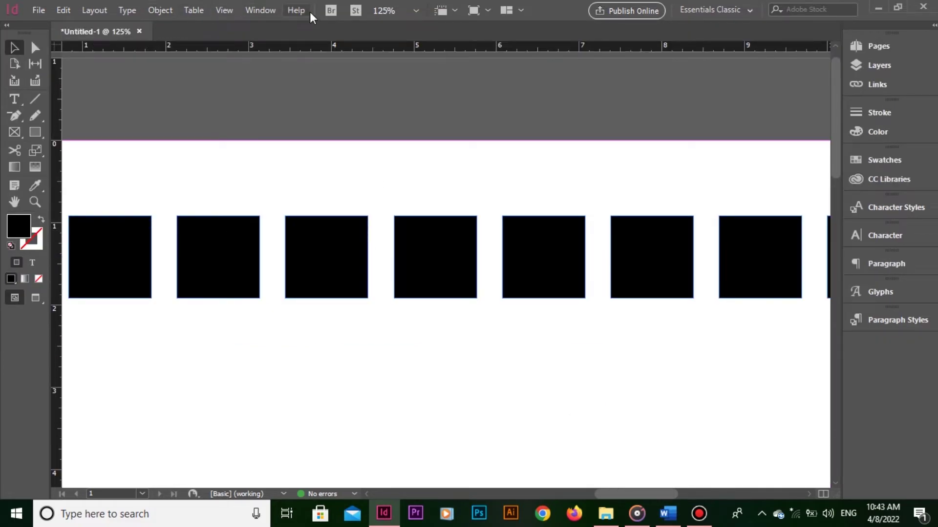
Bring back the hidden Control panel.
left_click(261, 15)
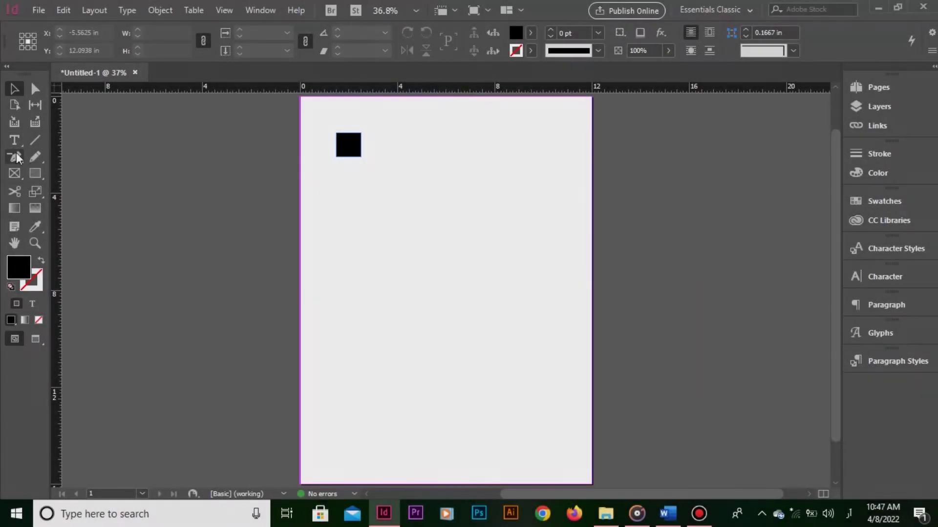
Create a second 1 × 1 in square near the middle of the page, centred at X 6.5 in, Y 7.75 in.
key("m")
left_click(445, 274)
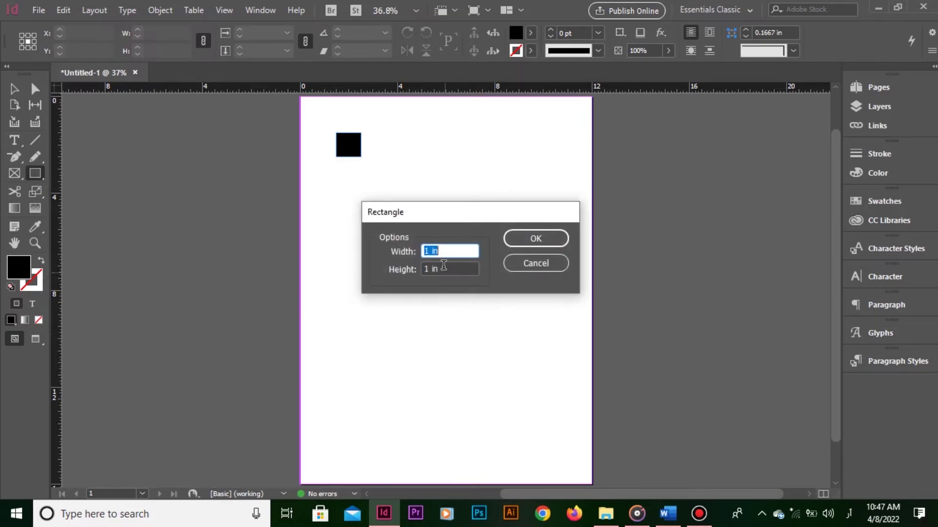
left_click(522, 249)
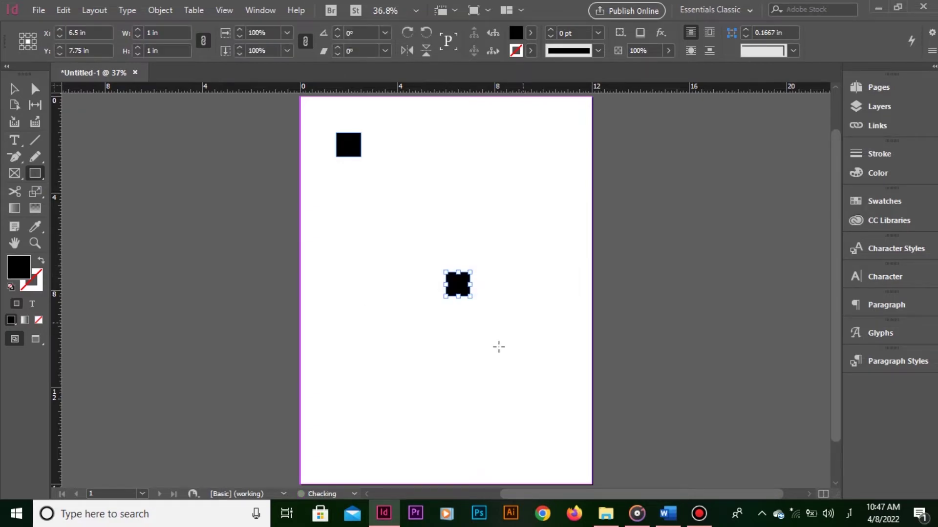
Fill the new square with green and deselect it.
left_click(14, 88)
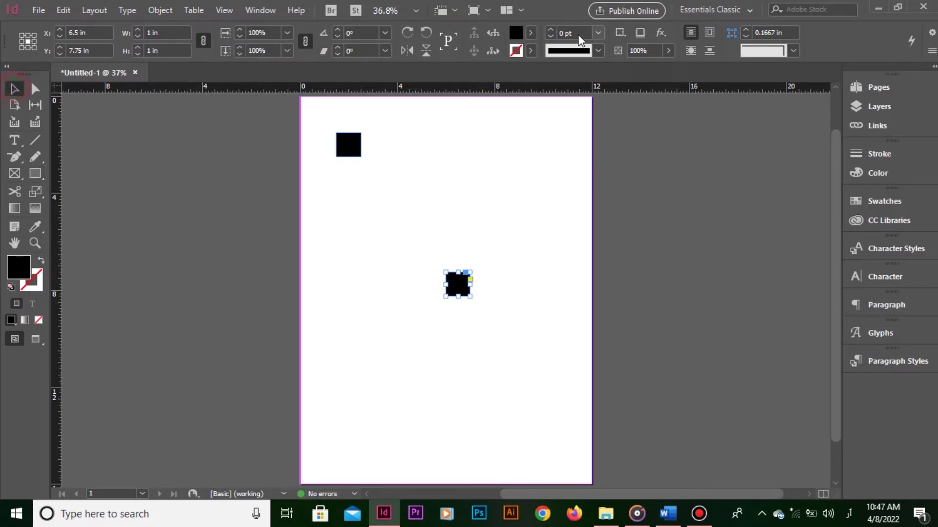
left_click(529, 33)
left_click(414, 191)
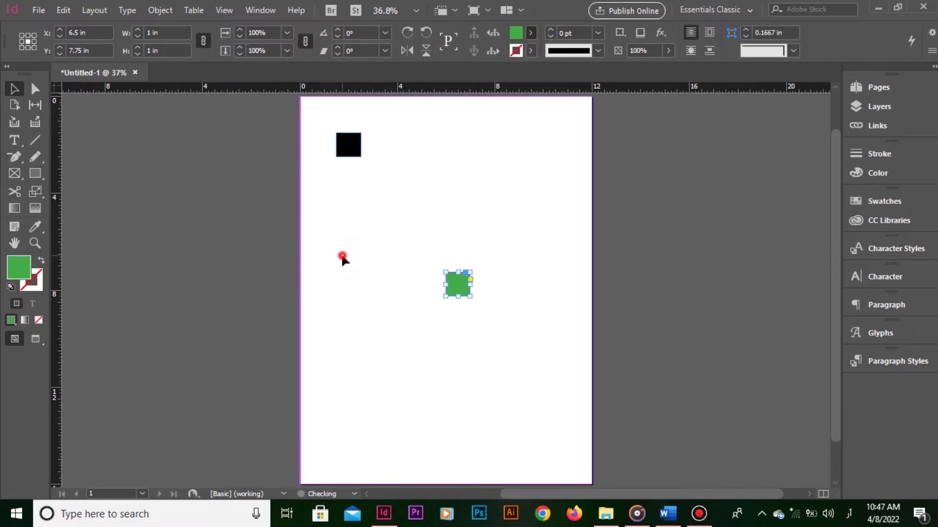
left_click(341, 257)
Examine the X and Y position values of the green square and of the black square.
left_click(460, 289)
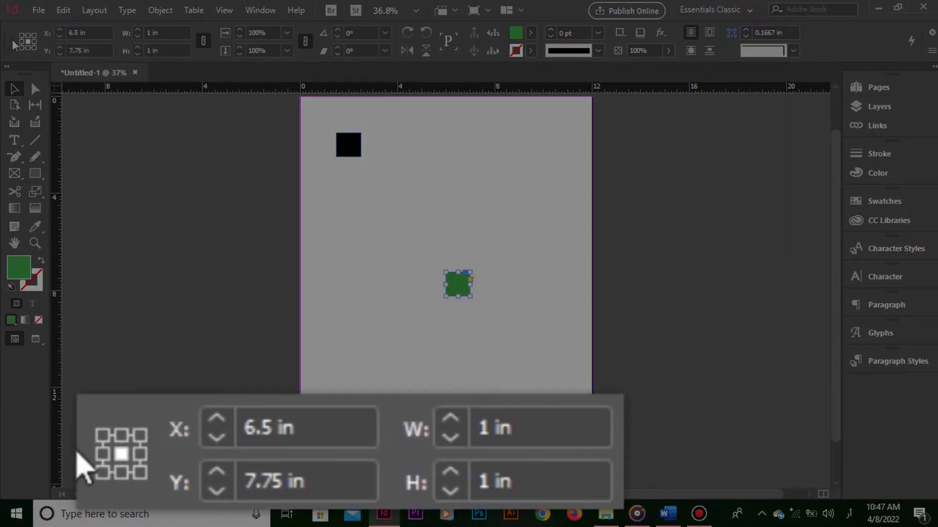
left_click(92, 32)
left_click(102, 49)
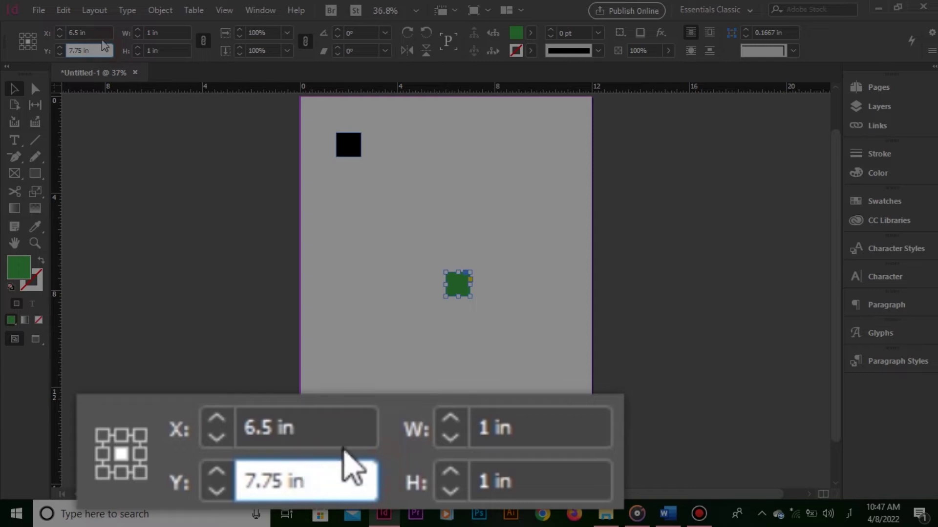
left_click(366, 264)
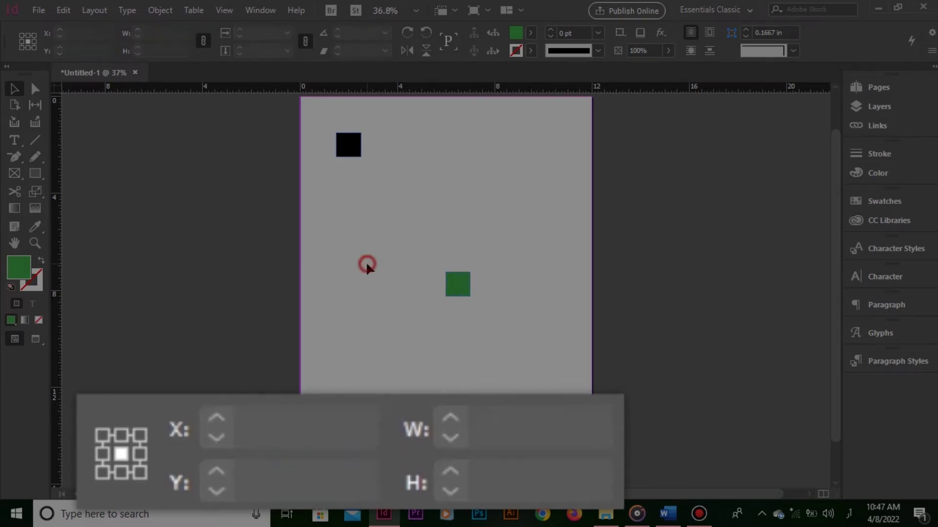
left_click(355, 148)
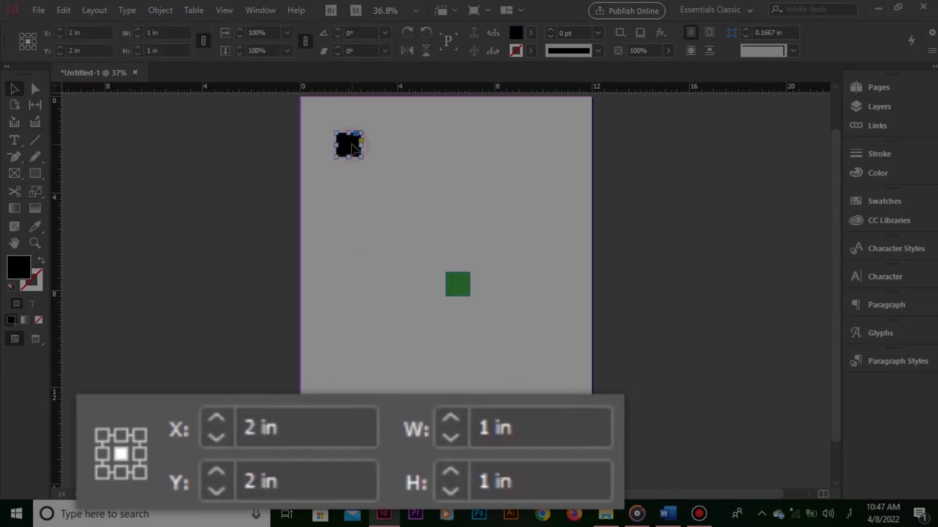
left_click(102, 34)
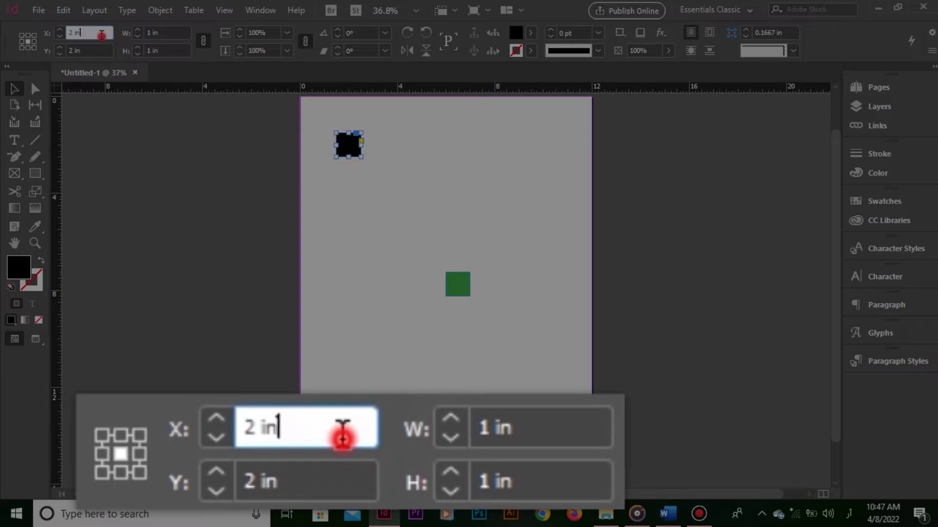
double_click(102, 33)
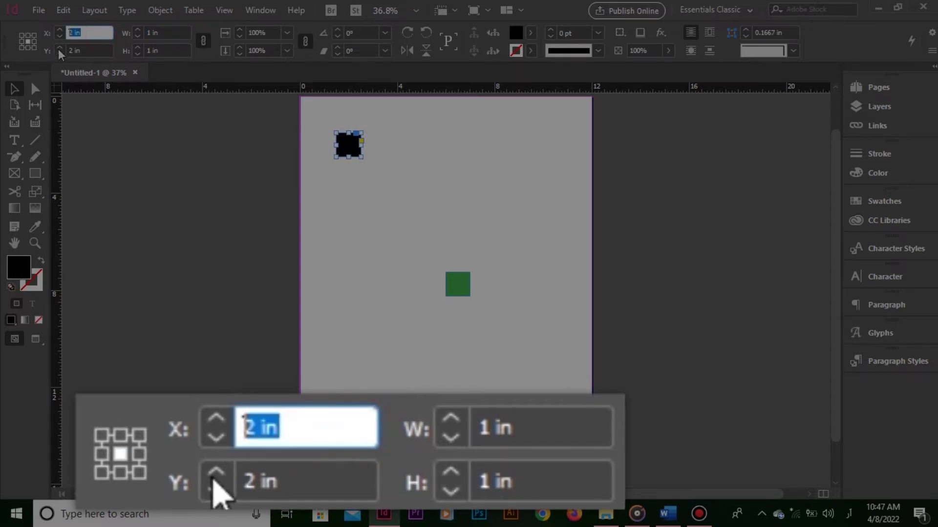
double_click(93, 50)
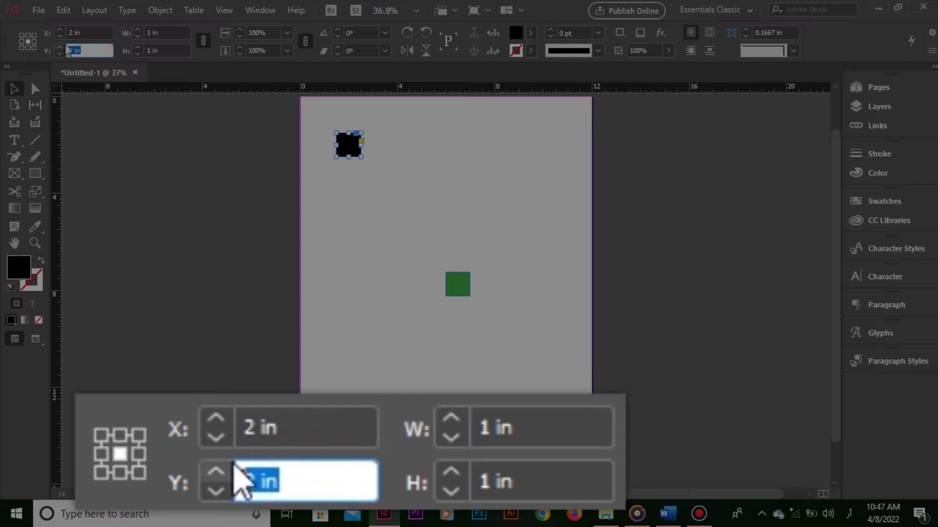
left_click(107, 34)
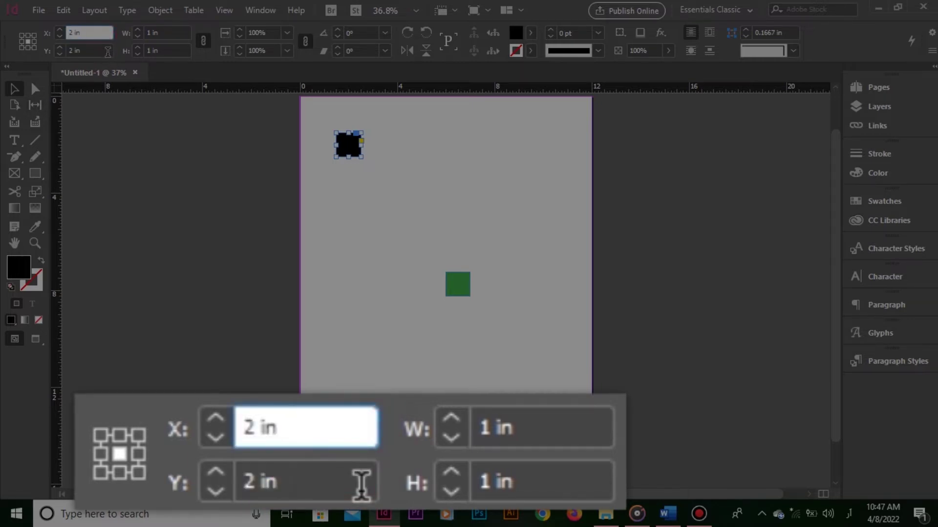
left_click(108, 51)
left_click(219, 152)
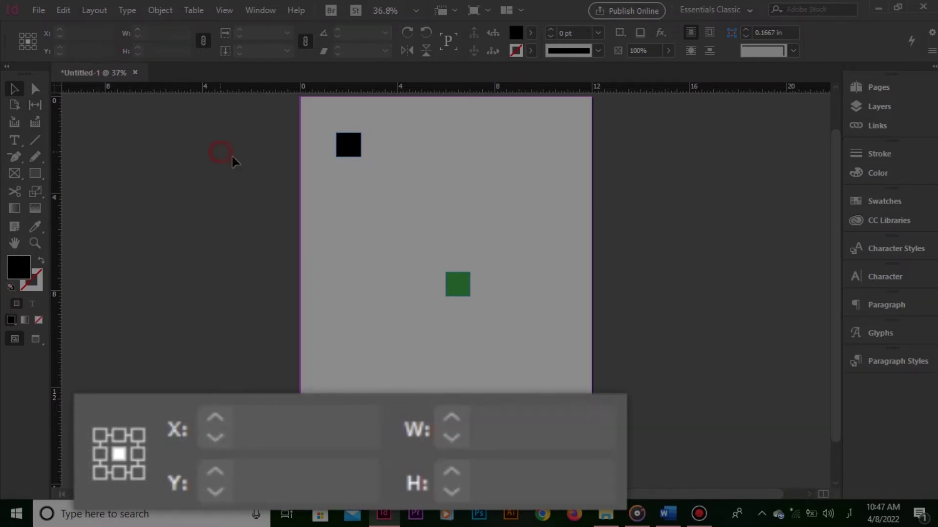
Set the green square's position to X 2 in, Y 2 in to place it over the black square, and deselect it.
left_click(464, 288)
triple_click(90, 33)
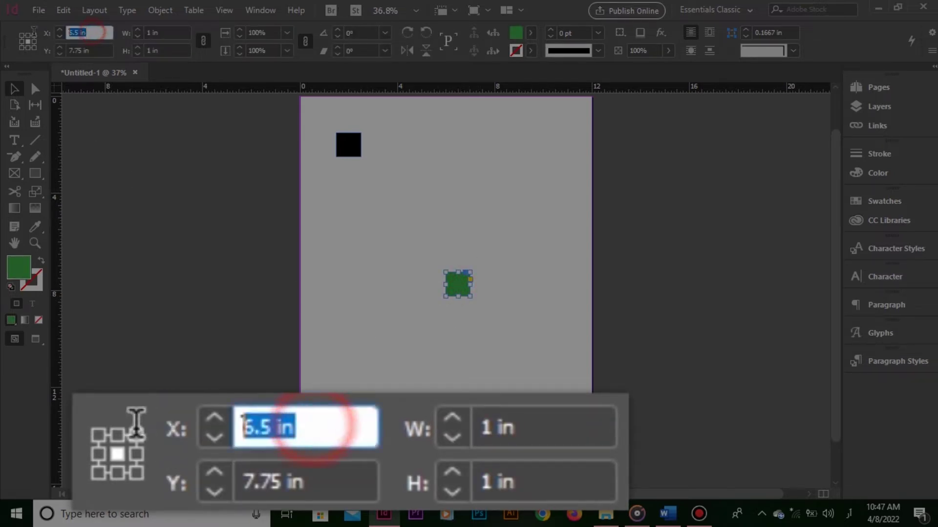
type("2")
left_click(79, 50)
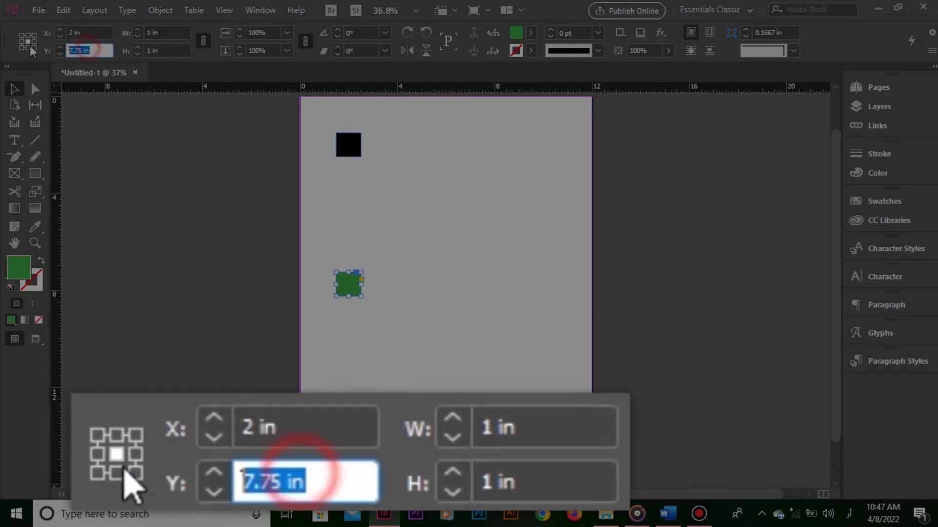
type("2")
left_click(413, 221)
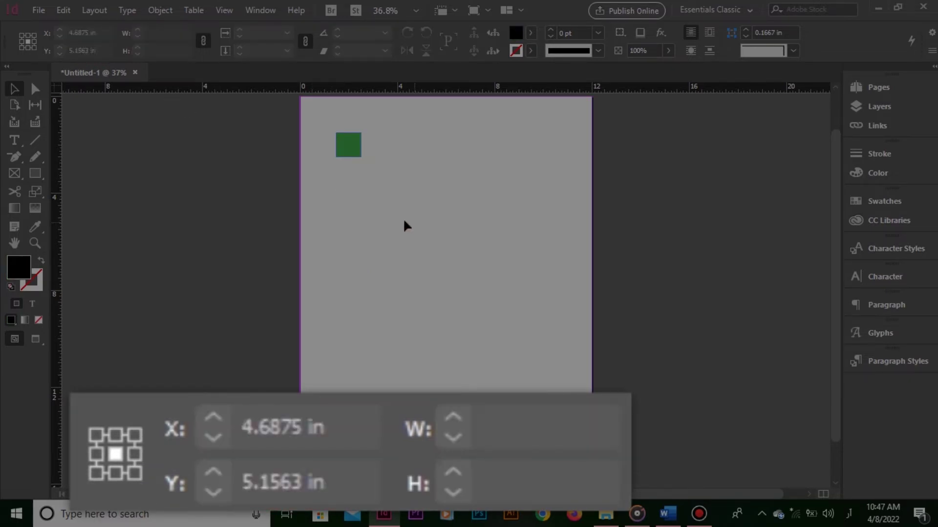
key("Return")
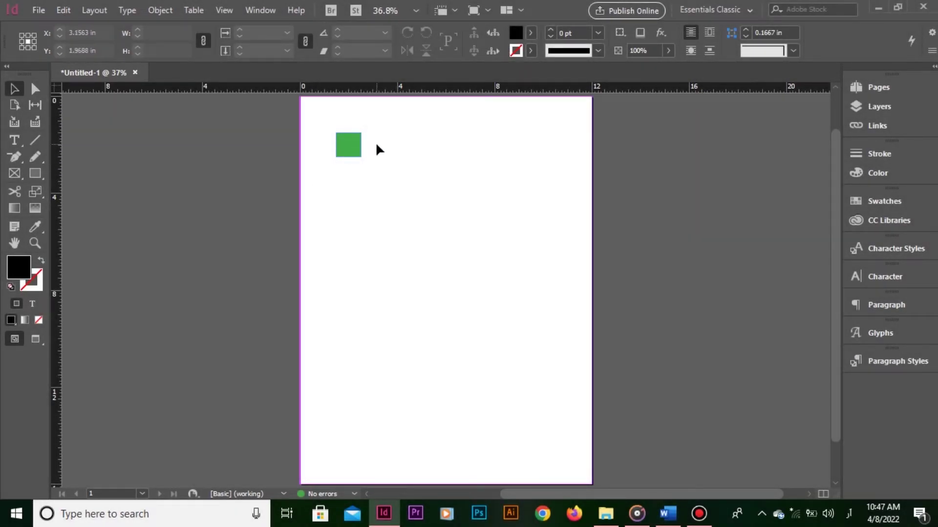
left_click(357, 146)
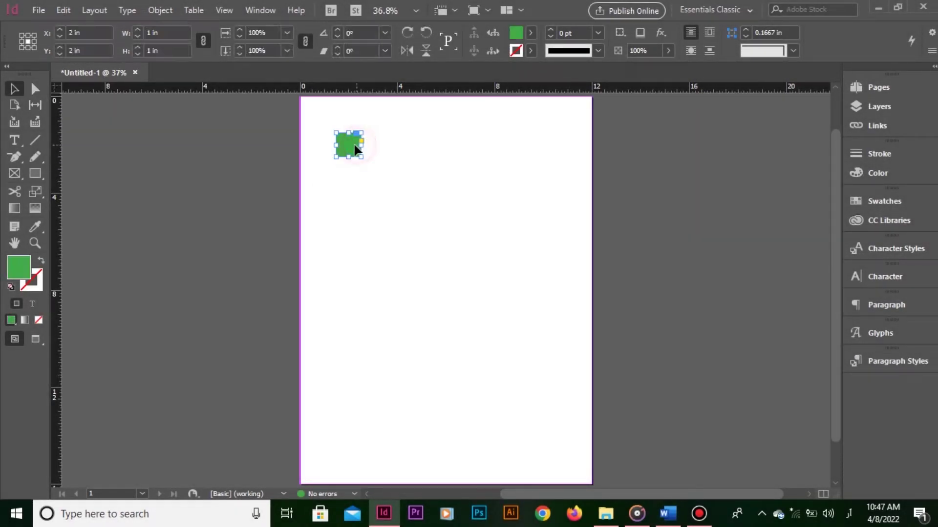
left_click_drag(353, 145, 416, 137)
key("ctrl+z")
left_click(369, 186)
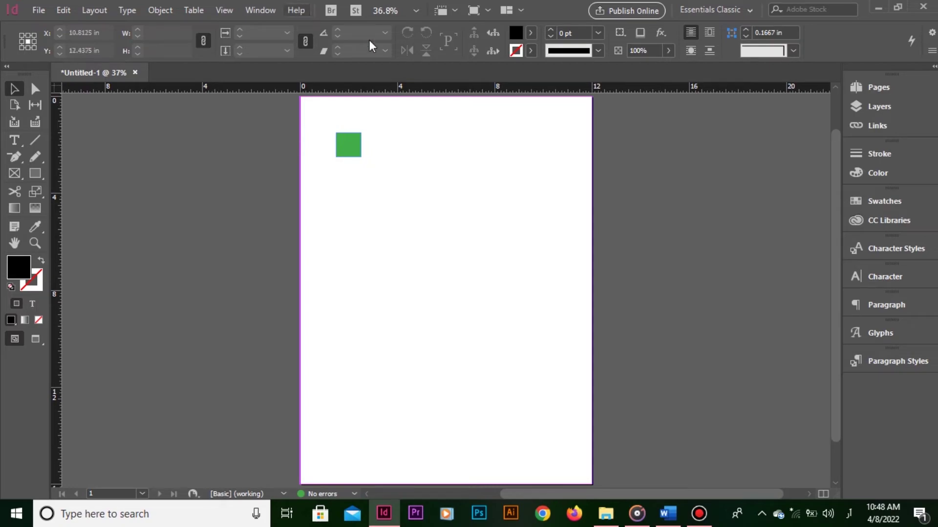
Turn off Smart Guides and move the green square to the right of the black square.
left_click(232, 10)
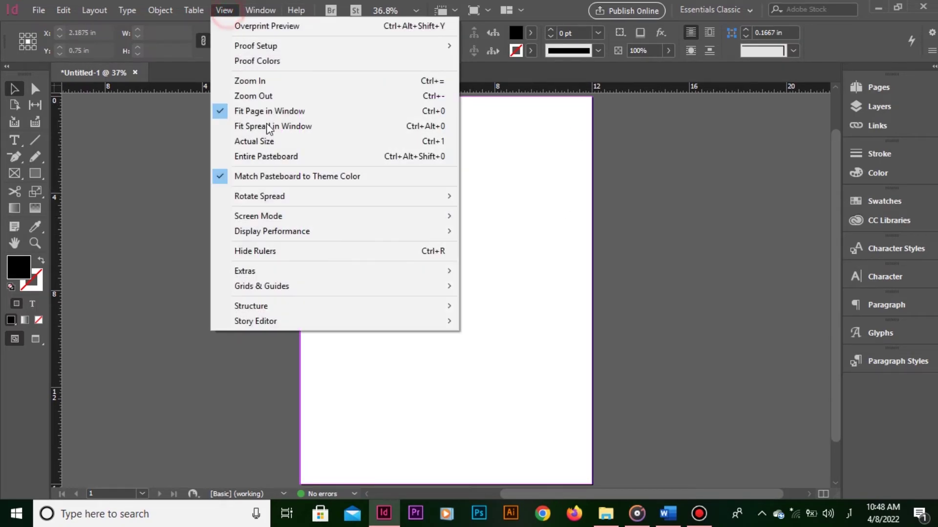
mouse_move(384, 284)
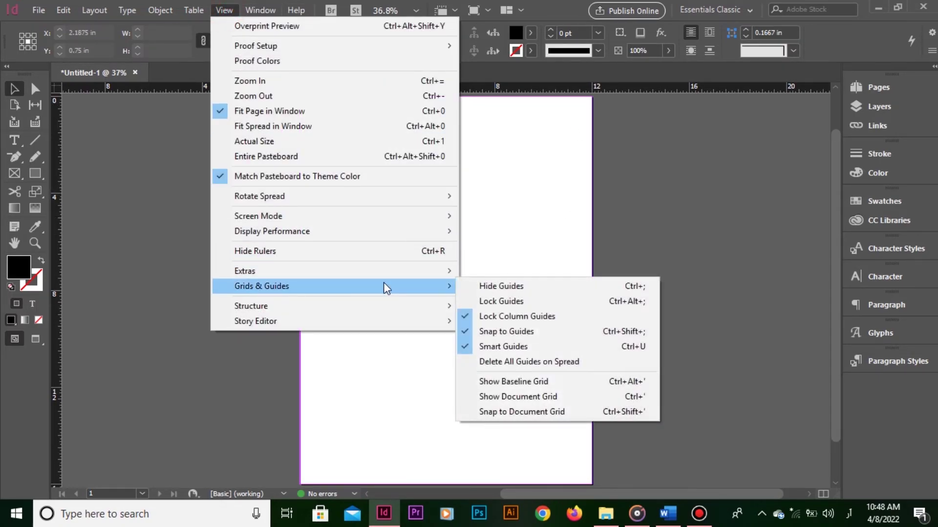
left_click(537, 344)
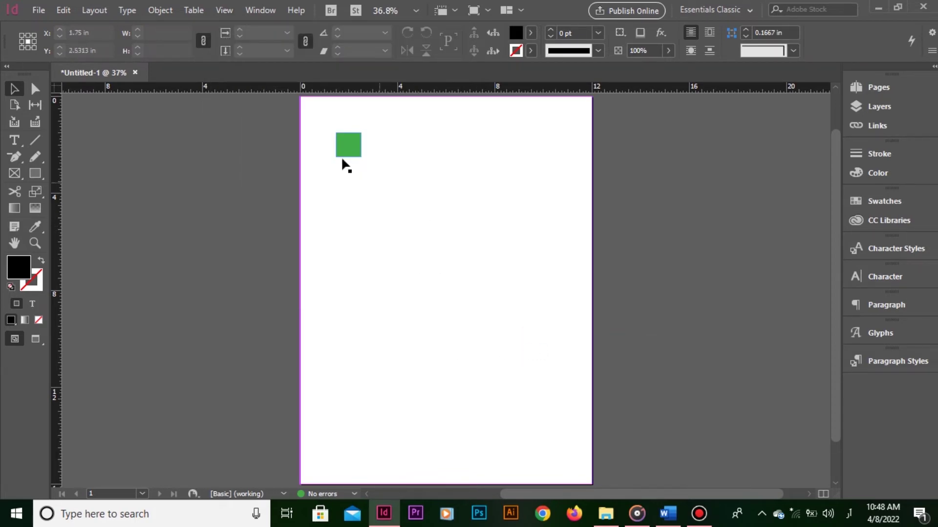
left_click_drag(341, 156, 399, 153)
Turn Smart Guides back on and arrange the green square and a copy of it in a row with the black square.
key("ctrl+u")
left_click(501, 142)
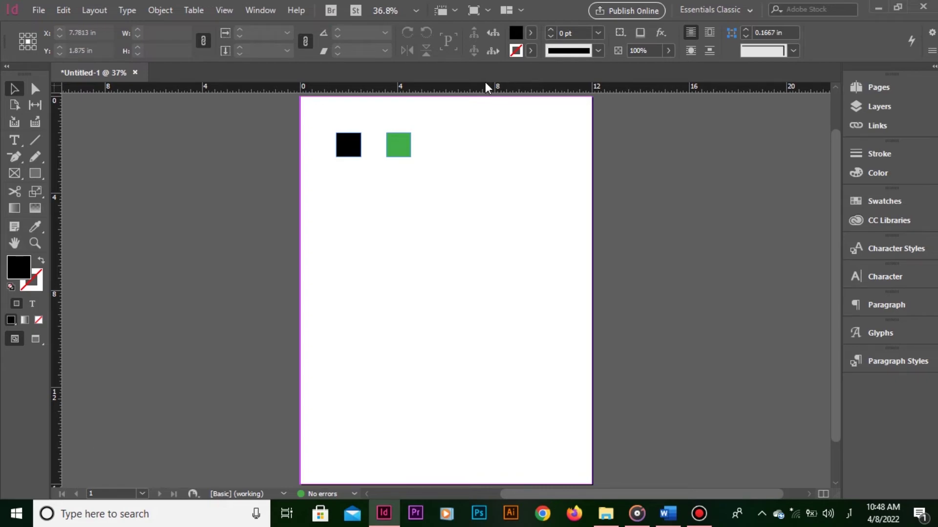
mouse_move(389, 155)
left_mouse_down()
mouse_move(487, 150)
mouse_move(405, 145)
left_mouse_up()
left_click(478, 260)
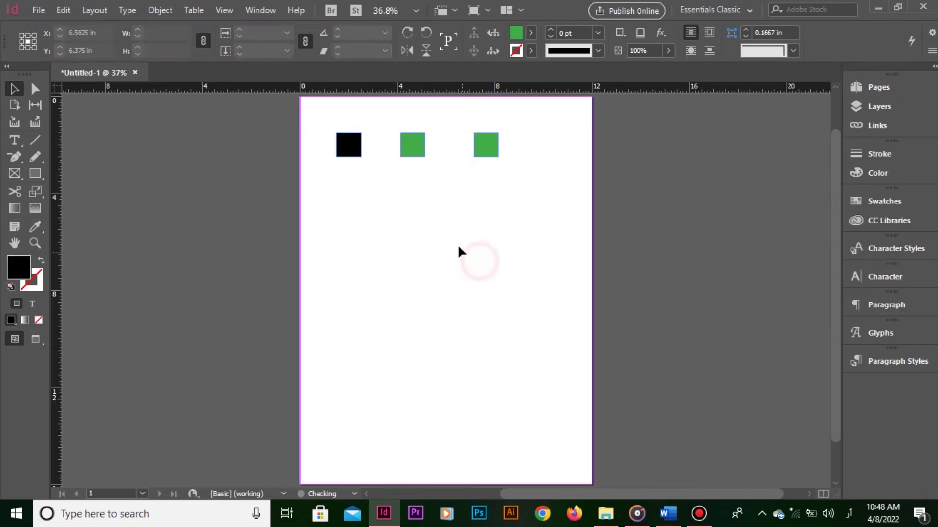
Delete both green squares, leaving the black square on the page.
left_click_drag(487, 146, 396, 134)
left_click(484, 171)
key("Delete")
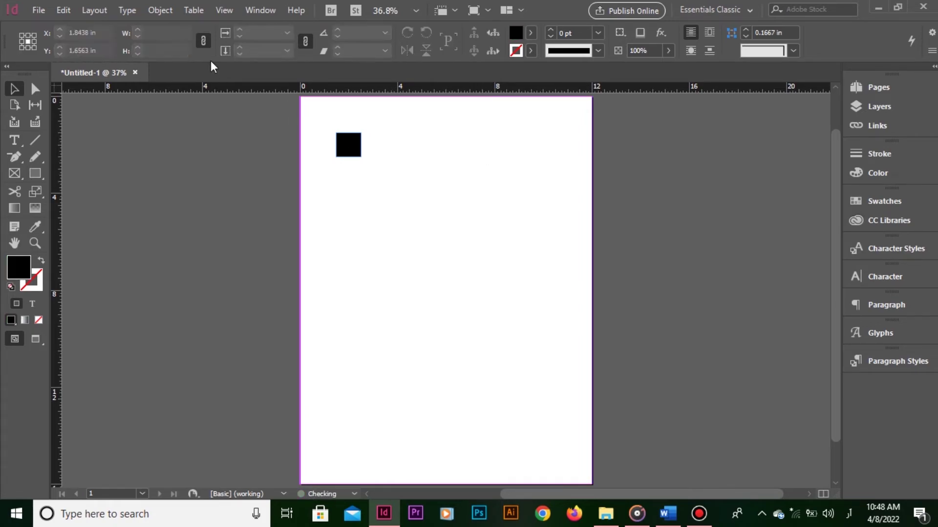
Change the Smart Guides colour to Blue in the Guides & Pasteboard preferences.
left_click(65, 10)
mouse_move(215, 491)
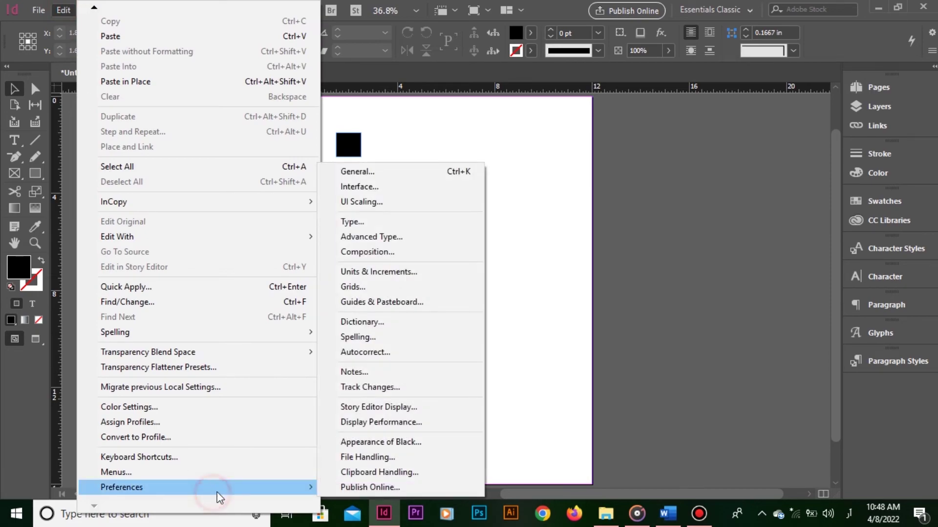
left_click(426, 302)
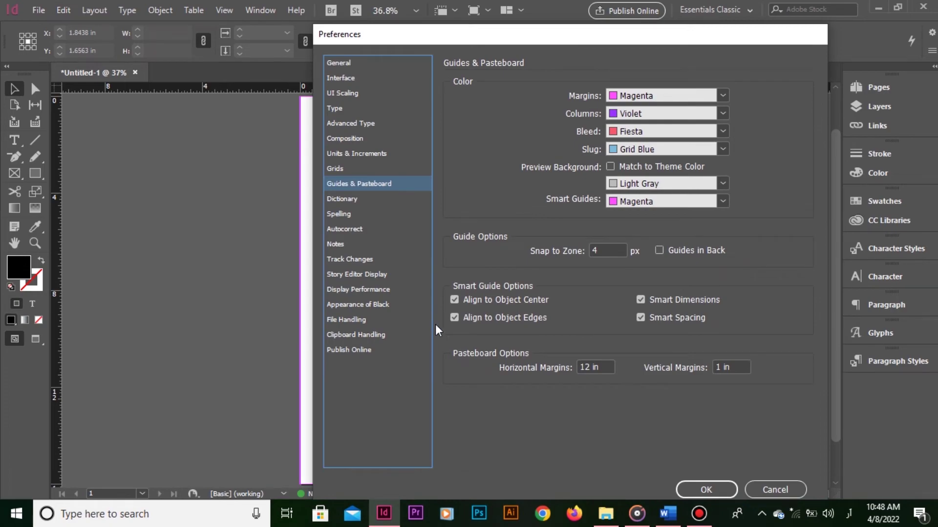
left_click(636, 202)
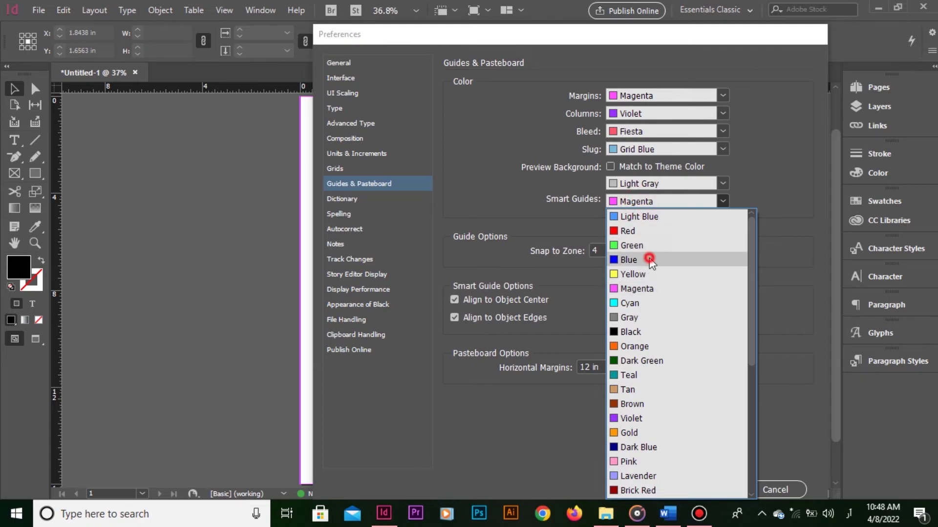
left_click(646, 258)
left_click(718, 490)
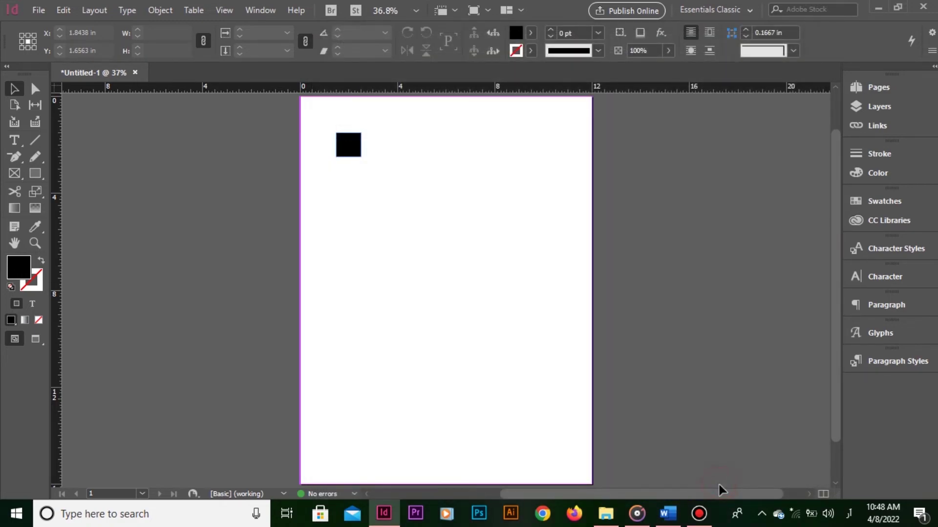
Duplicate the black square twice to its right at Y 2 in with equal gaps, at about X 4.4 in and X 6.82 in.
left_click(350, 142)
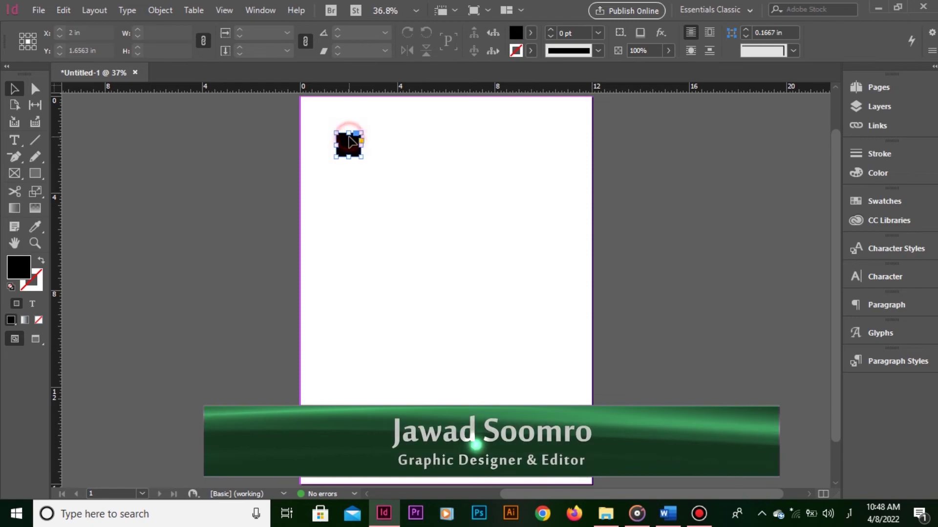
key("ctrl+equal")
key("ctrl+equal")
key("ctrl+equal")
key("ctrl+equal")
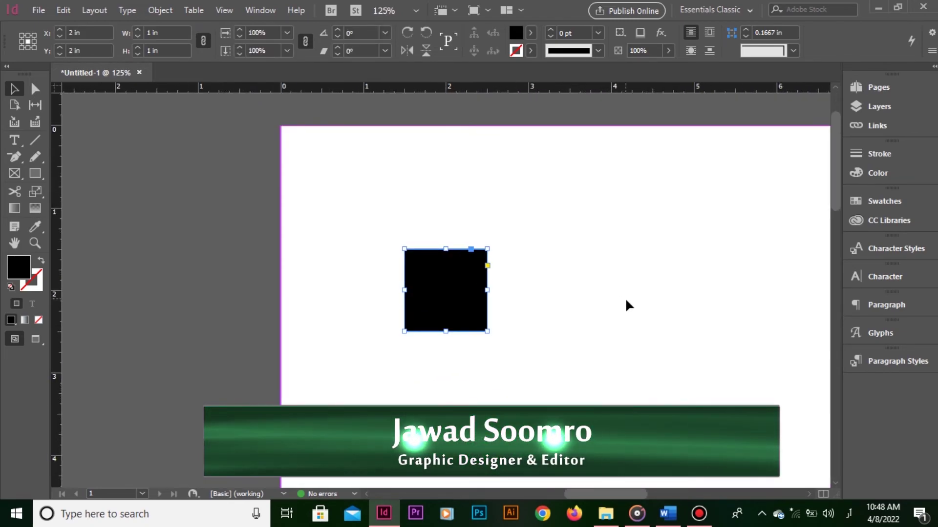
left_click_drag(617, 299, 356, 318)
left_click_drag(266, 310, 467, 312)
left_click_drag(479, 290, 693, 326)
left_click_drag(681, 327, 676, 328)
Place a fourth copy of the black square in the same row at X 9.98 in, deselect it and fit the page in the window.
scroll(576, 412, "right", 5)
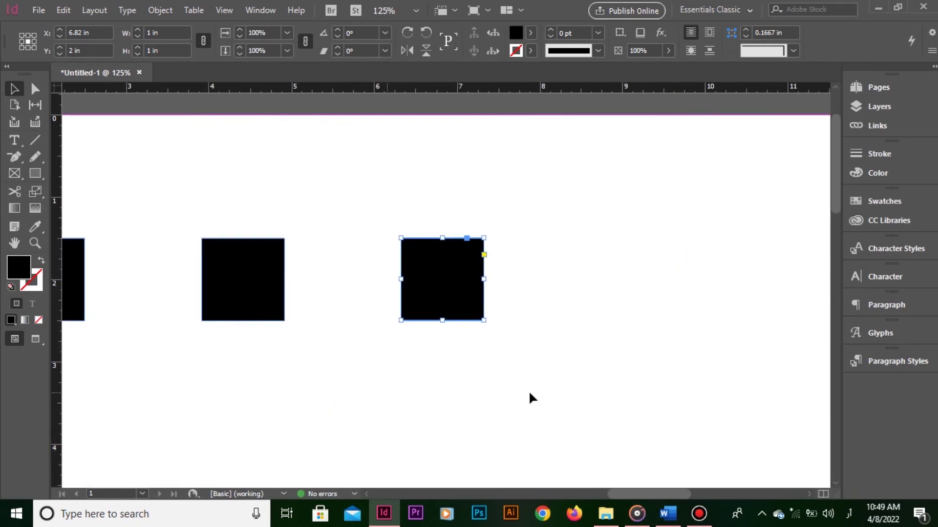
left_click_drag(452, 279, 629, 311)
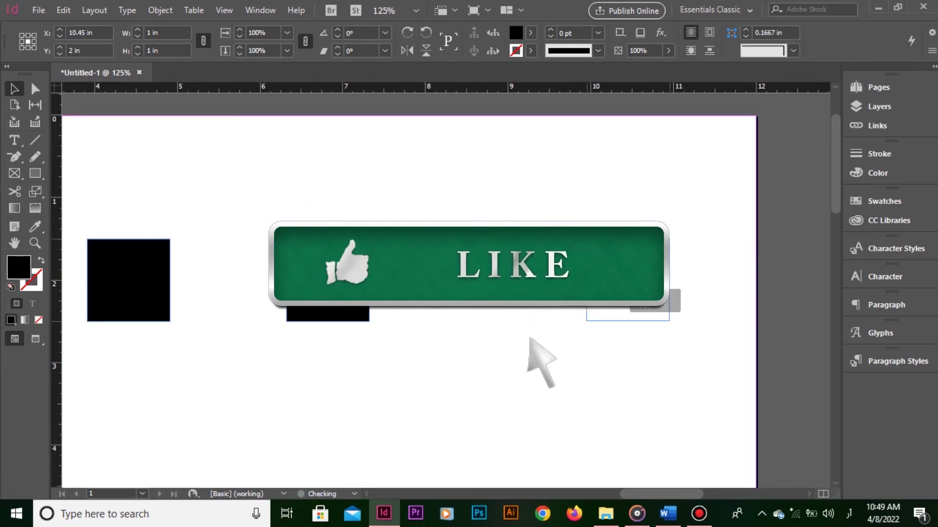
left_click_drag(550, 306, 415, 303)
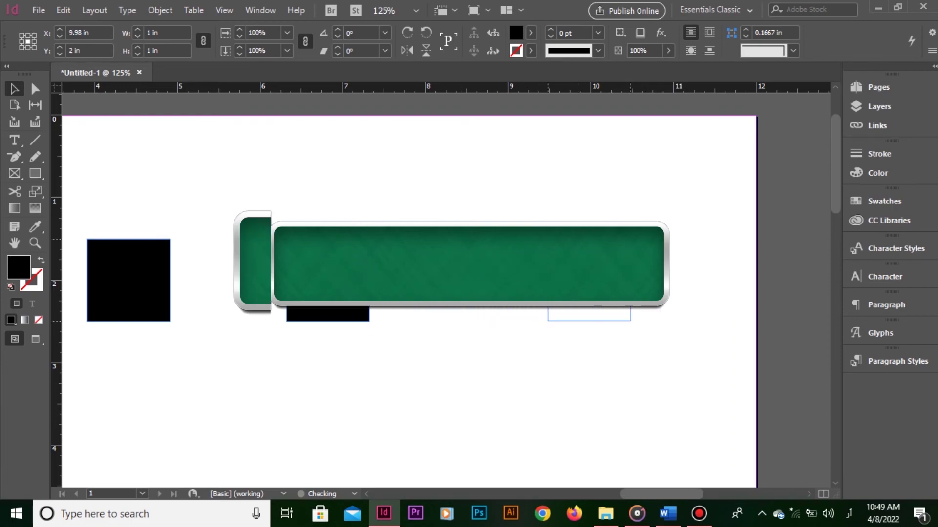
left_click(524, 352)
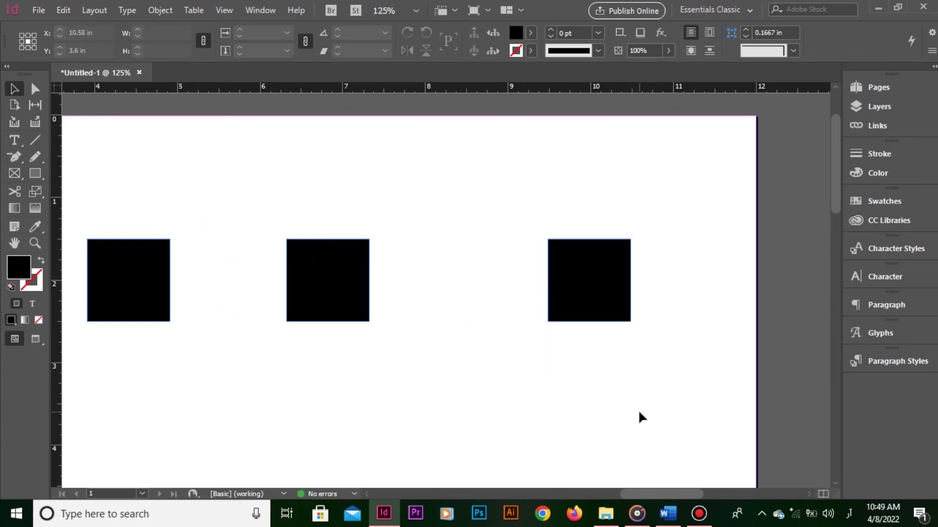
key("ctrl+0")
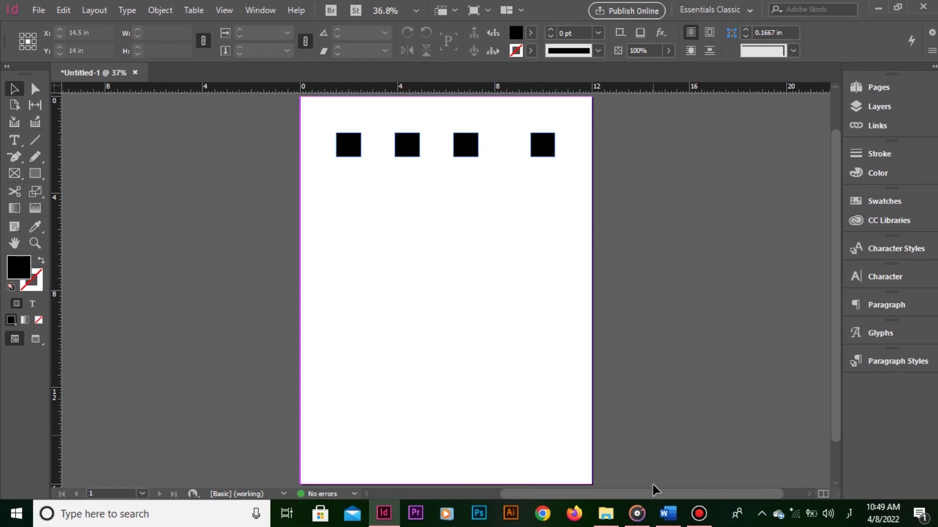